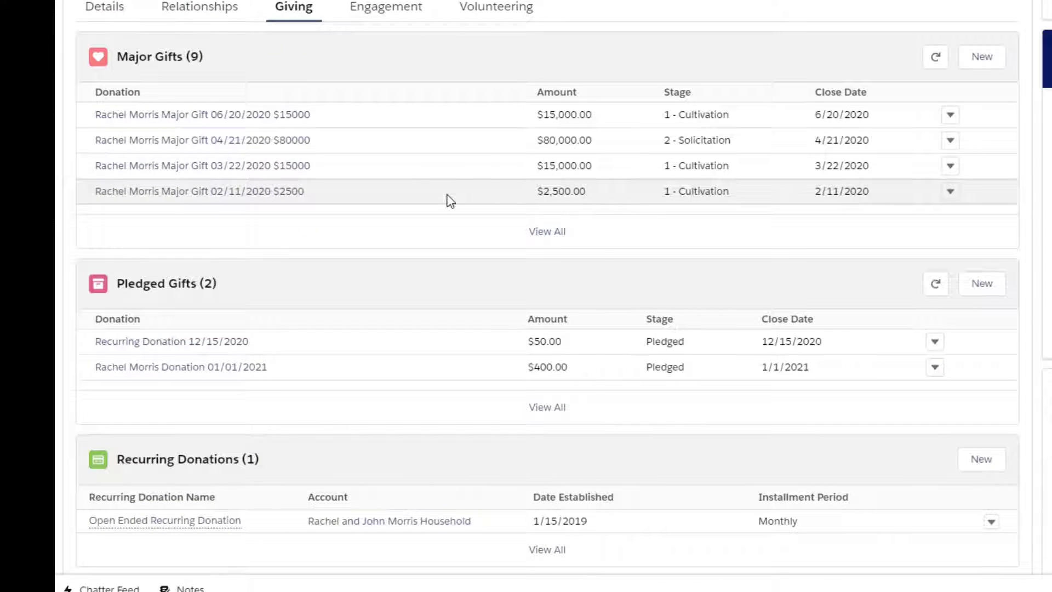
Review the contact's giving-related lists and the CMTD Enhanced Related List listing on AppExchange
scroll(450, 200, down, 10)
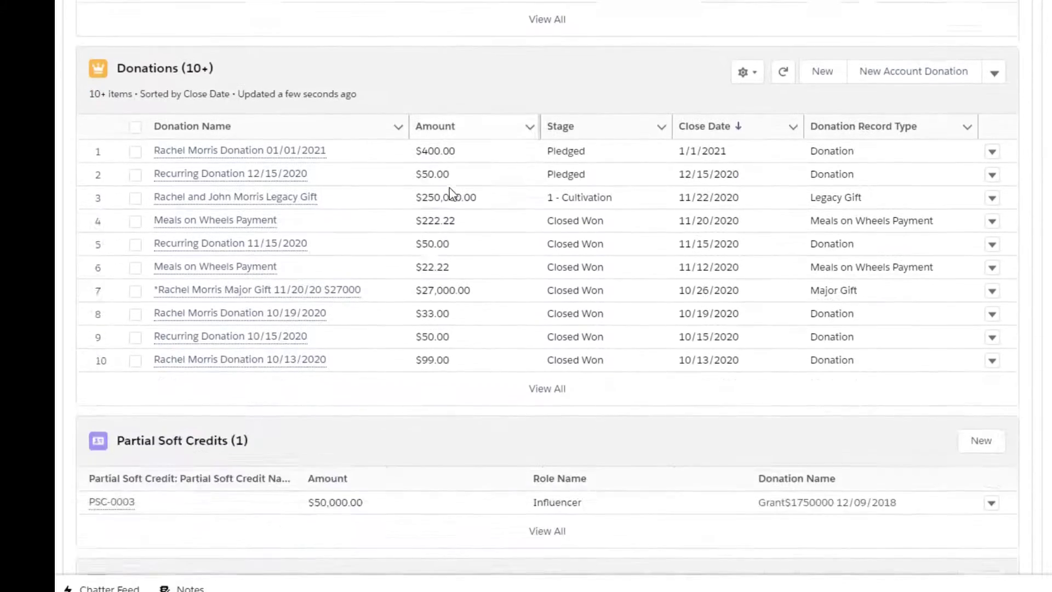
scroll(451, 192, down, 1)
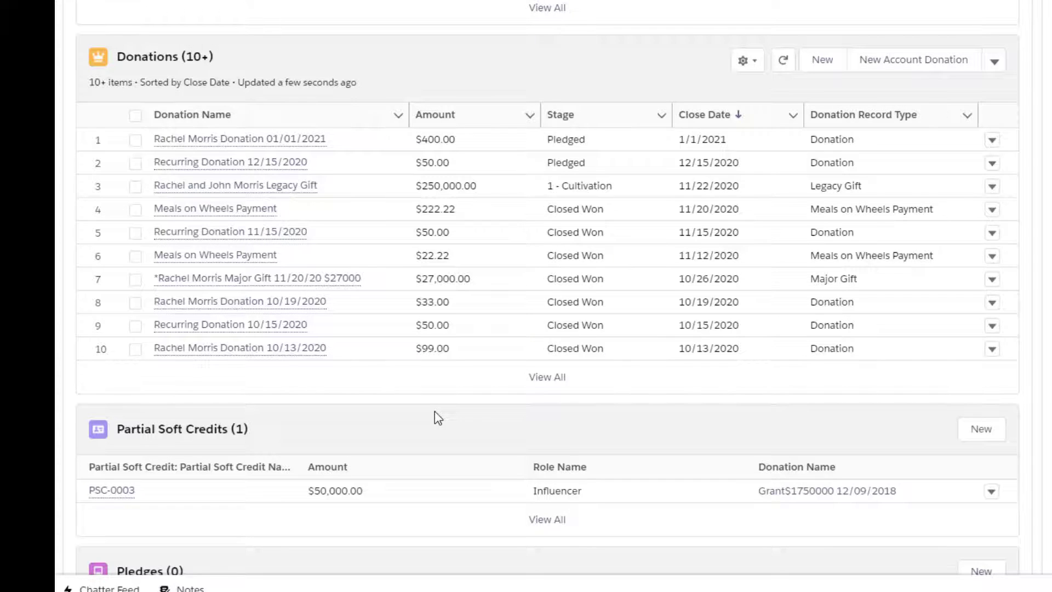
scroll(435, 417, up, 10)
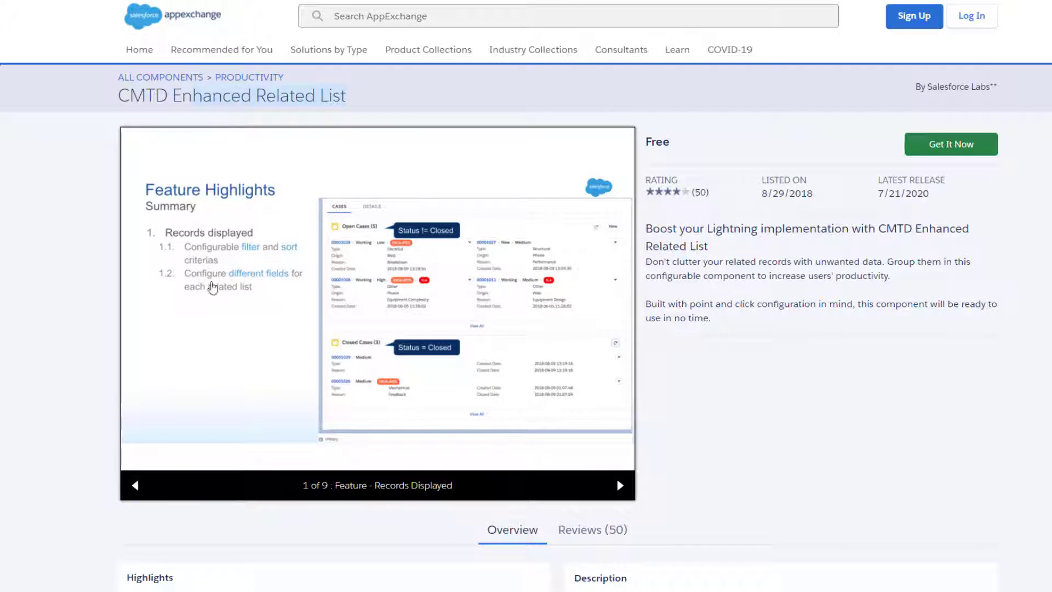
drag(364, 98, 122, 96)
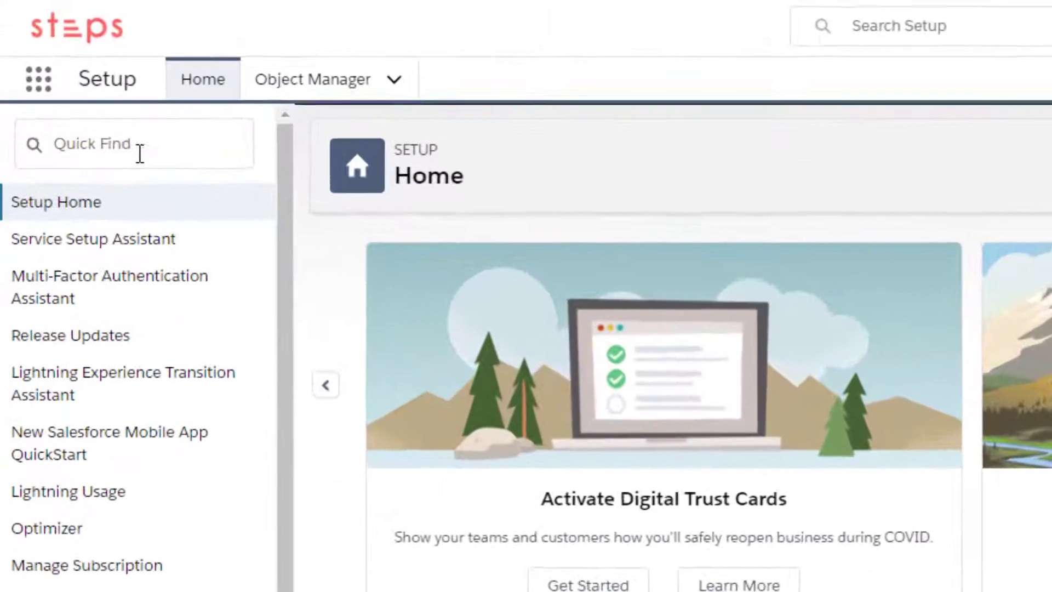
Find Custom Metadata Types in Salesforce Setup by searching for "meta" and open the records of the Enhanced Related List type
click(71, 75)
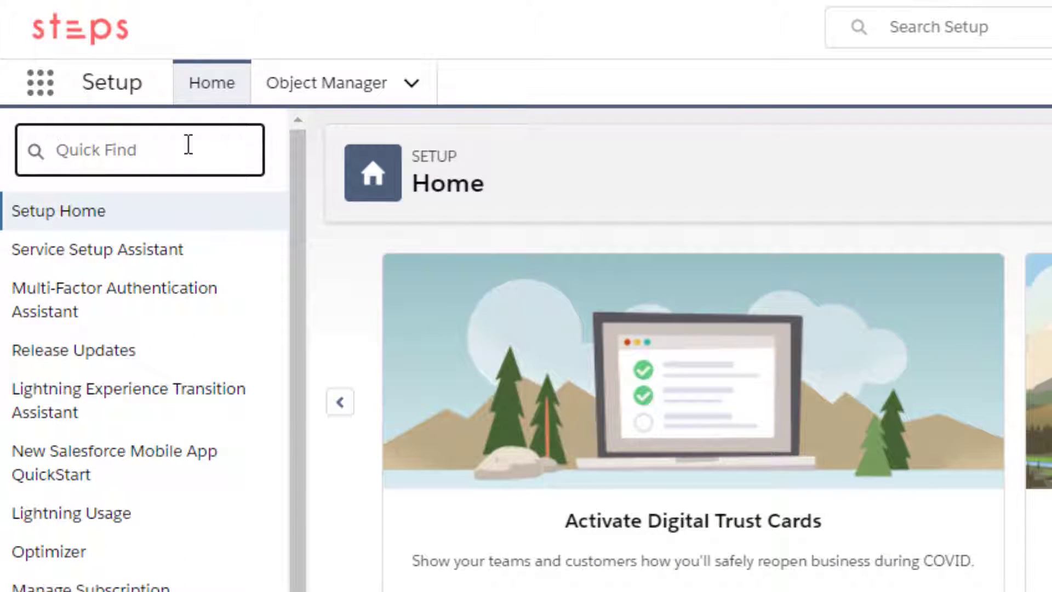
text(meta)
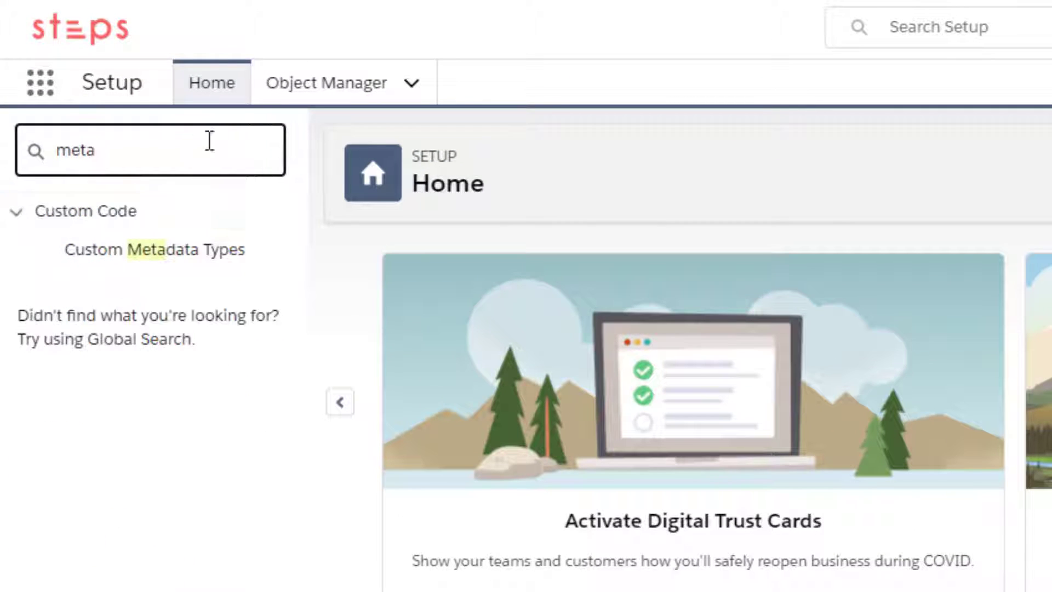
click(212, 262)
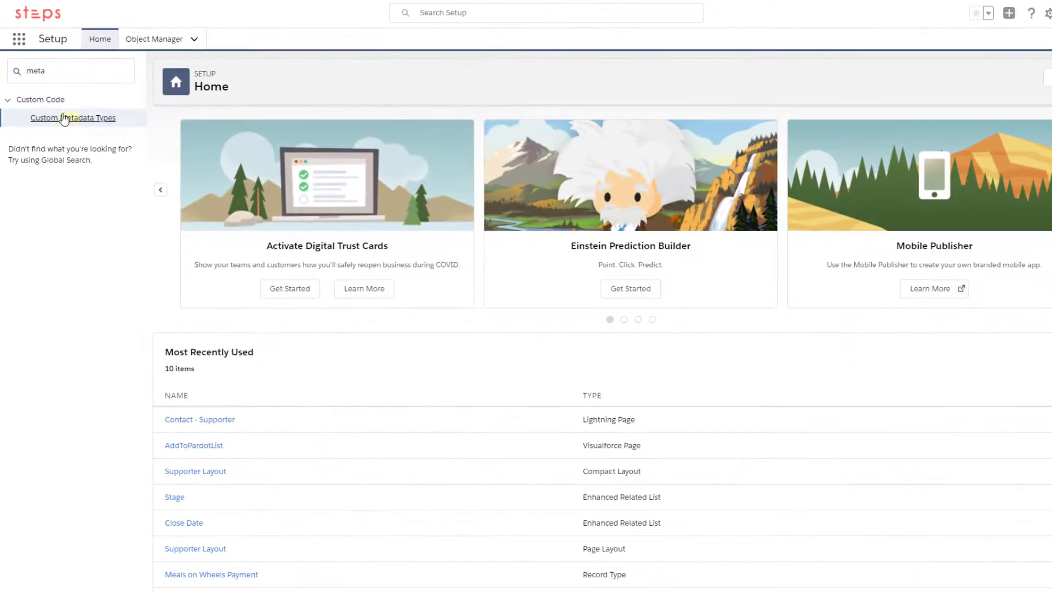
click(197, 211)
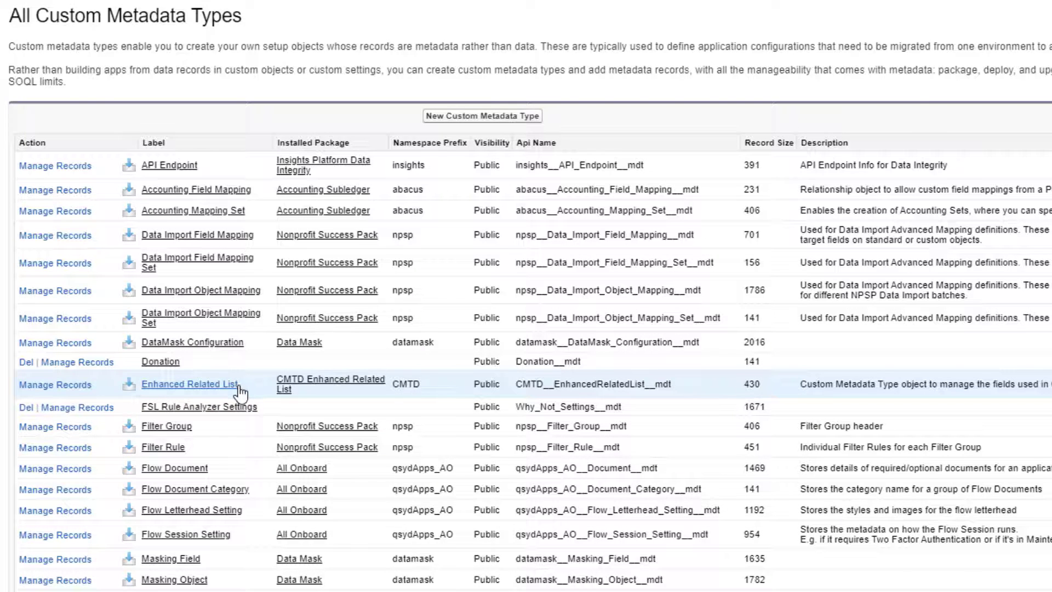
click(59, 386)
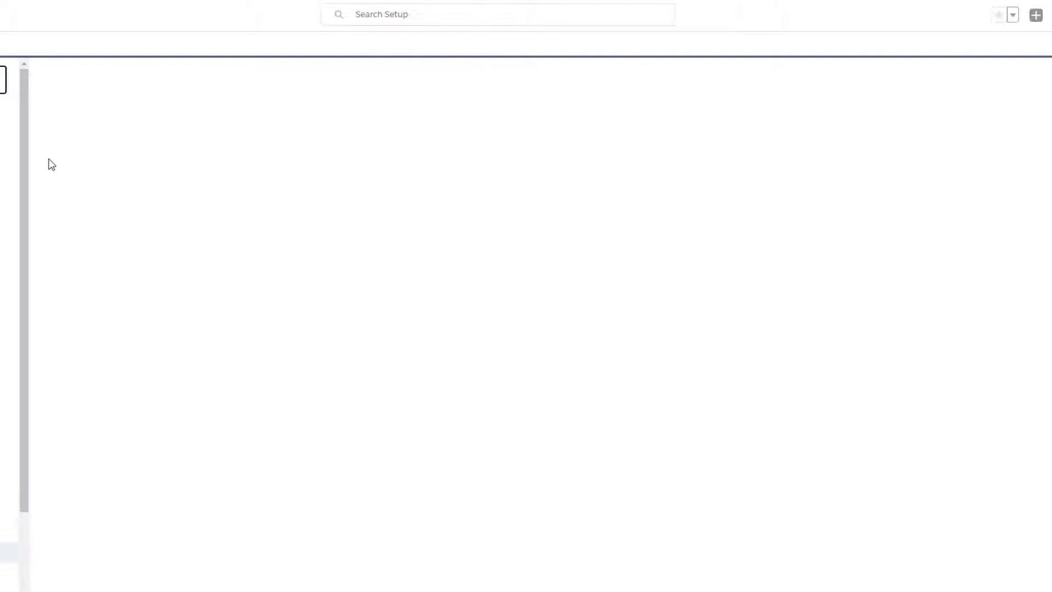
Search the Object Manager for "donat" and look up the donation object's API name
click(41, 49)
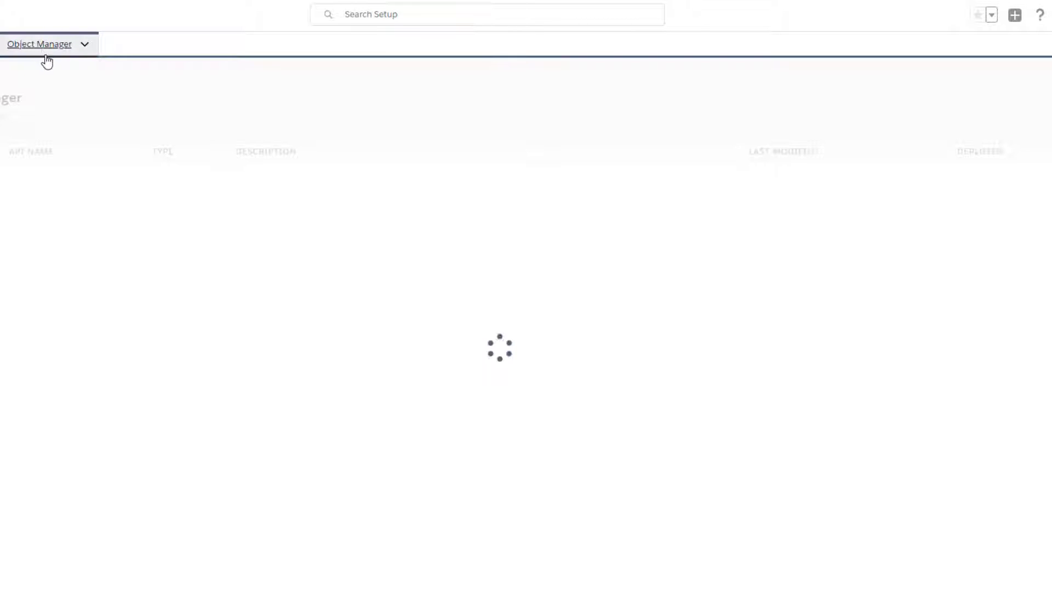
click(930, 86)
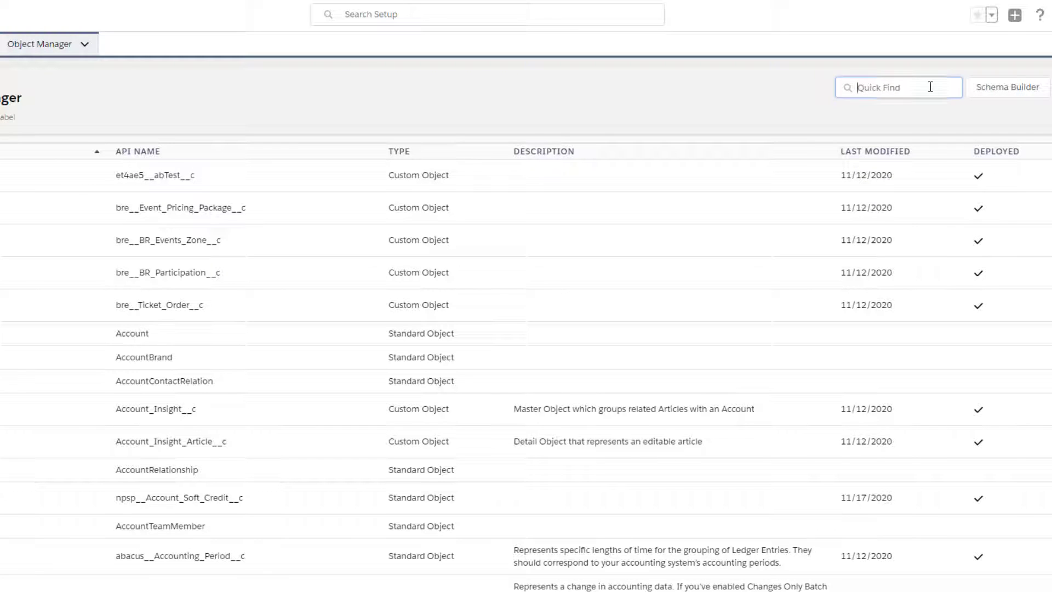
text(donat)
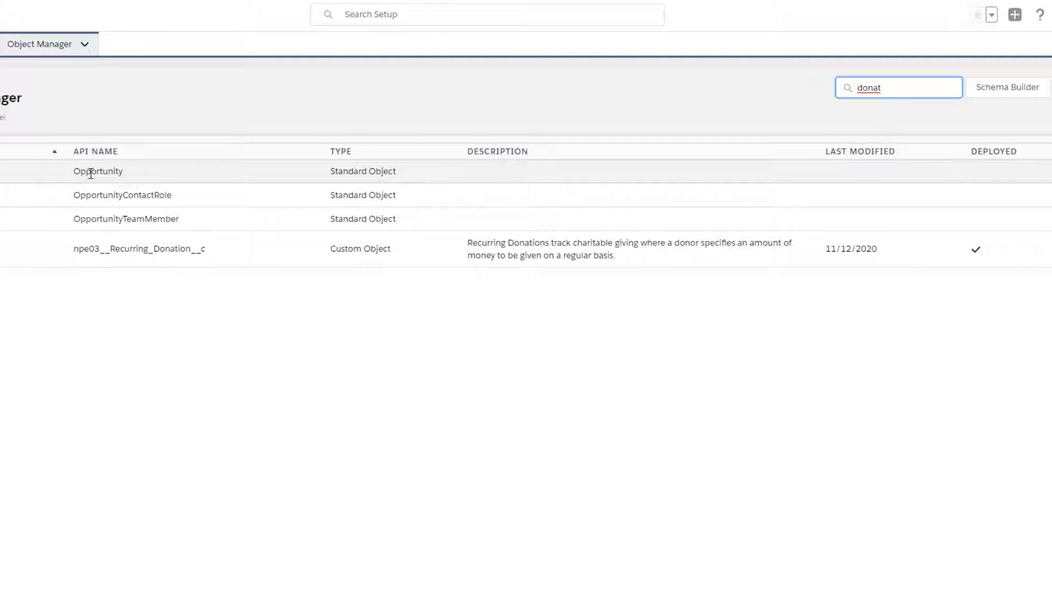
drag(122, 171, 76, 173)
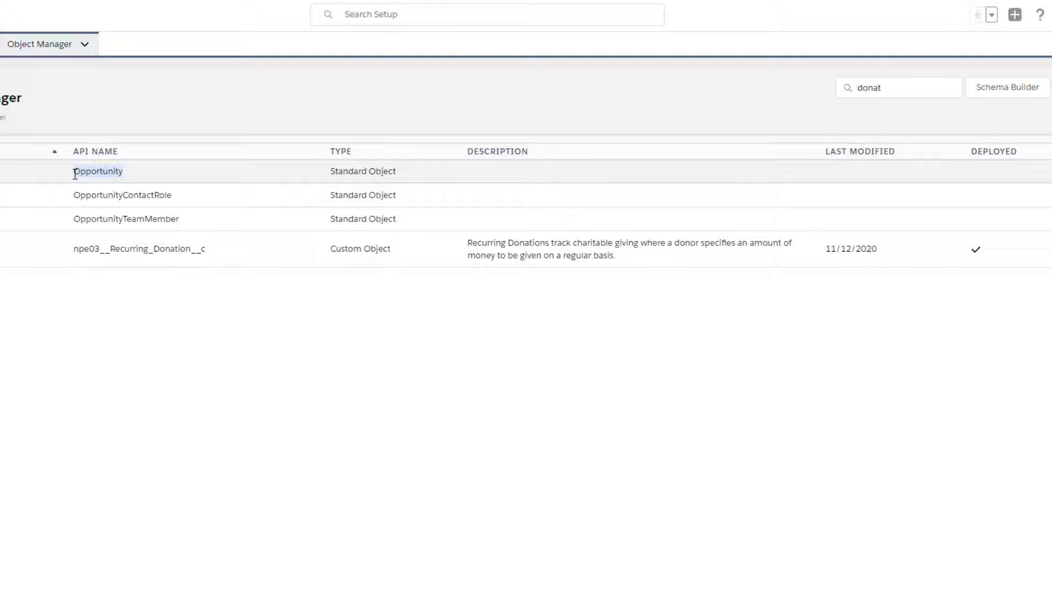
click(88, 171)
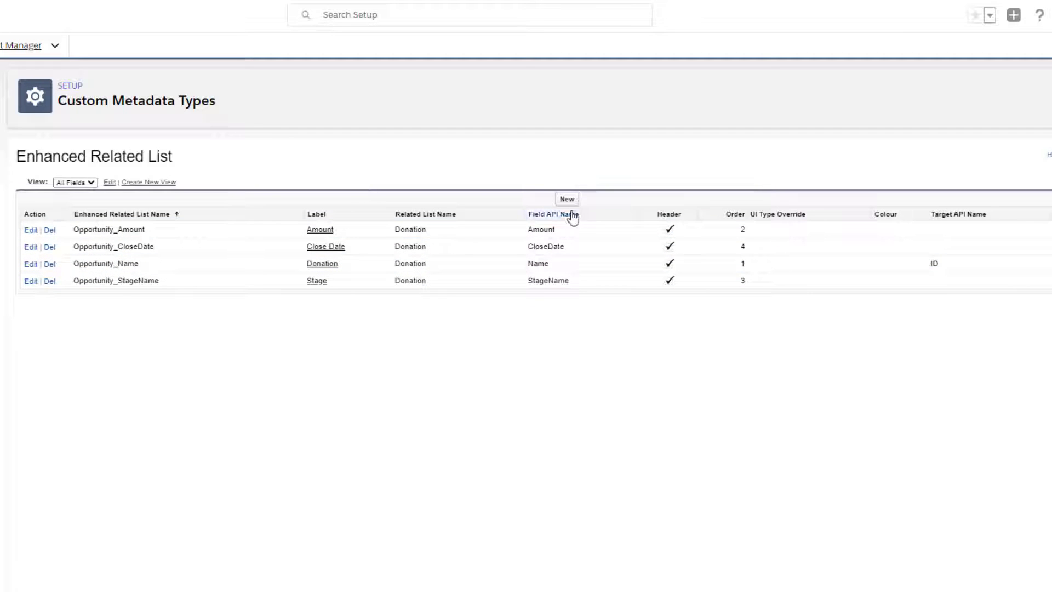
Examine the field settings of the Opportunity_Amount Enhanced Related List record and leave it without saving
click(32, 231)
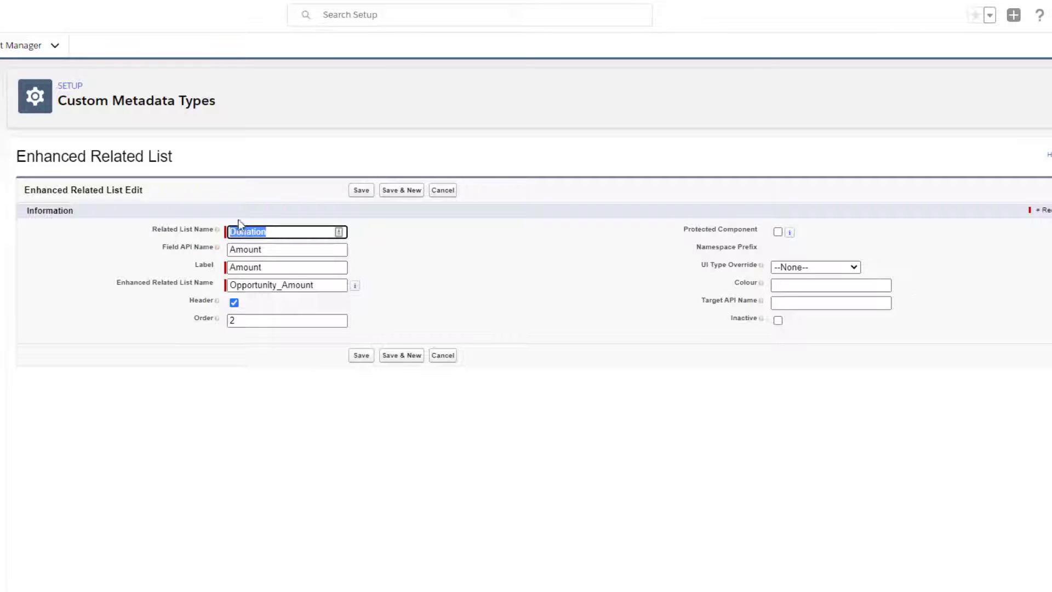
click(267, 253)
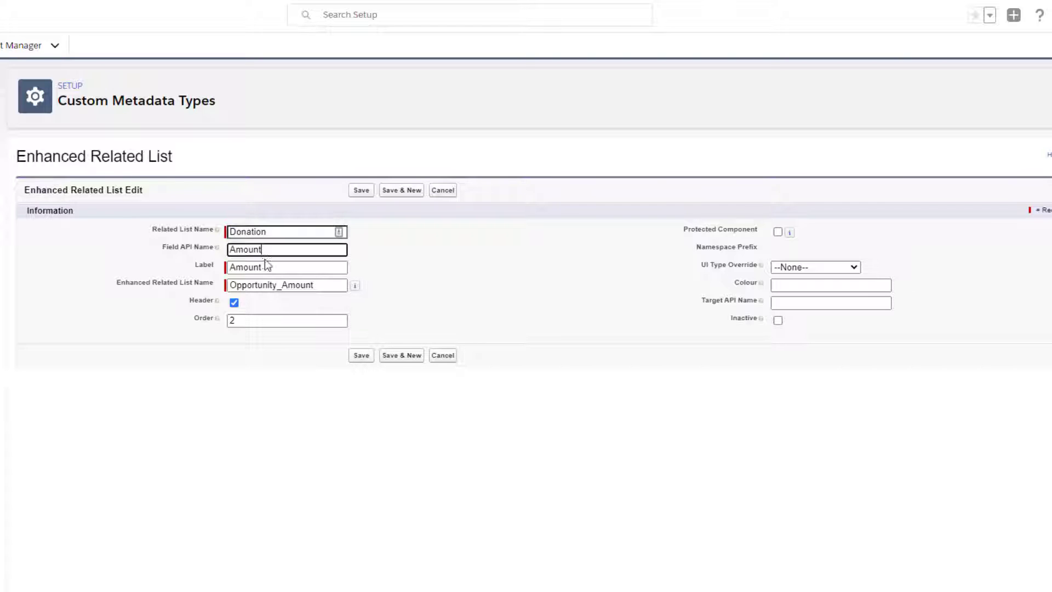
click(265, 265)
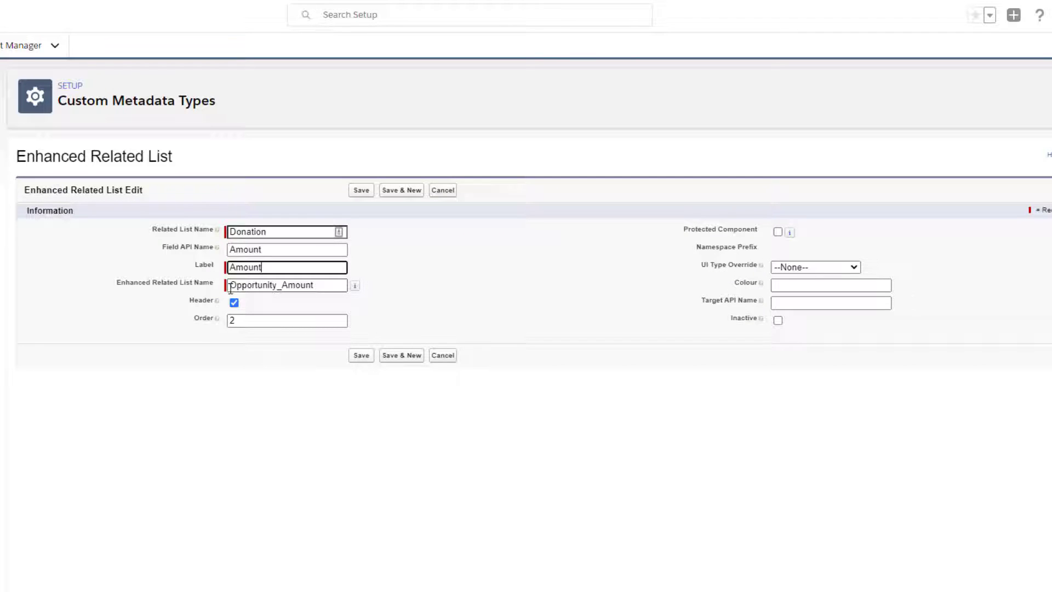
drag(230, 289, 284, 291)
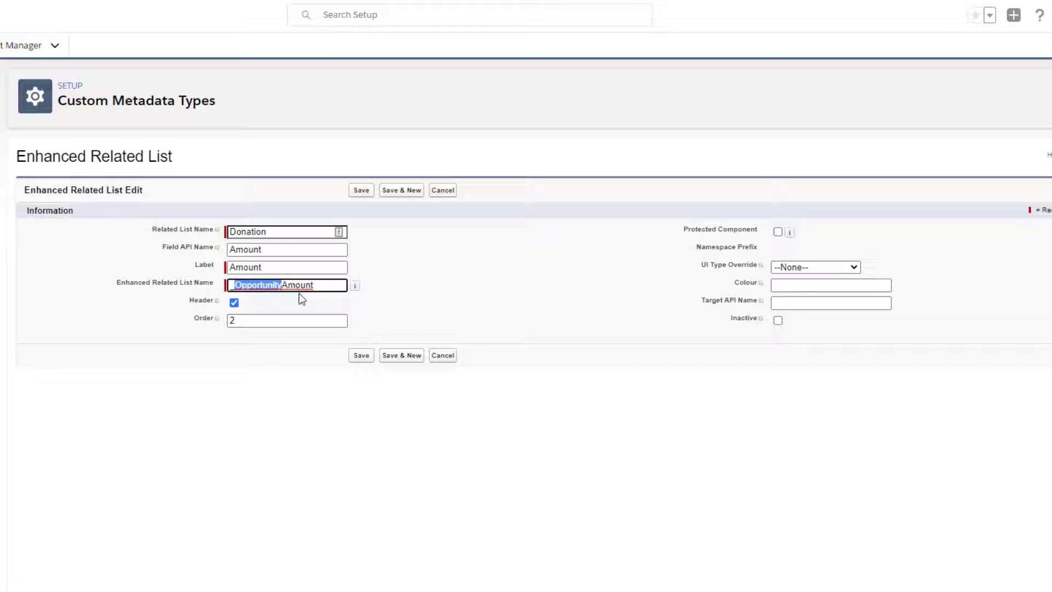
key(ctrl+z)
click(441, 192)
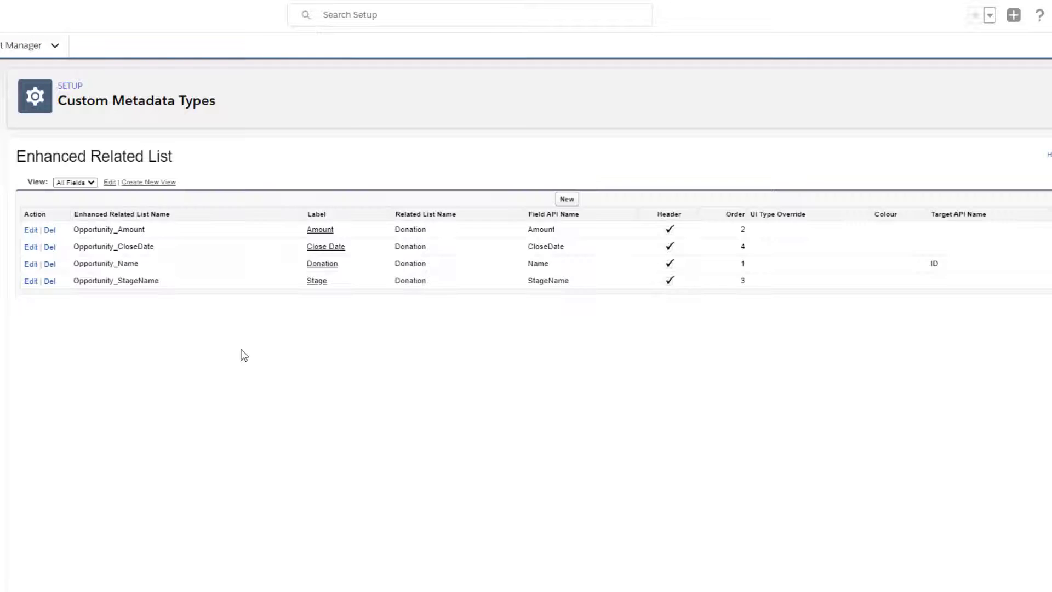
Compare the Opportunity_StageName record with the donation object's stage field, found by searching its fields for "stage", and leave the record unsaved
click(30, 283)
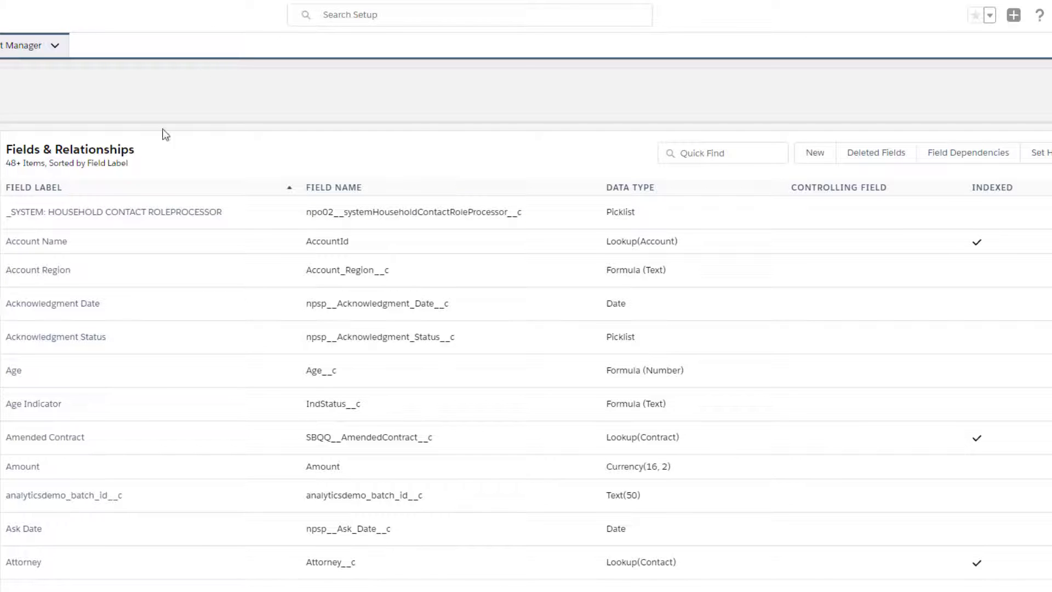
click(739, 151)
text(stage)
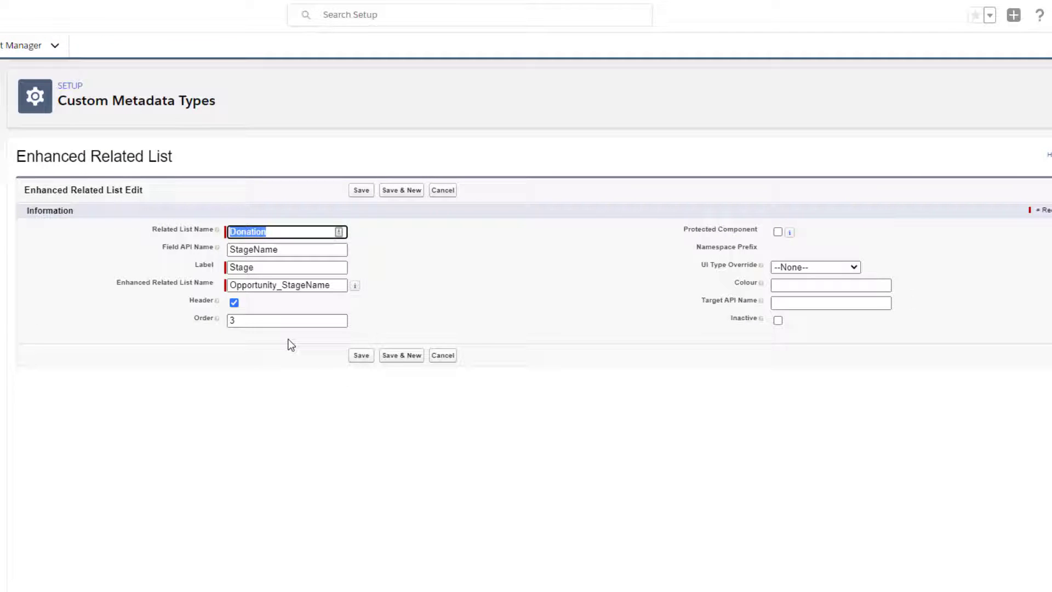
click(444, 191)
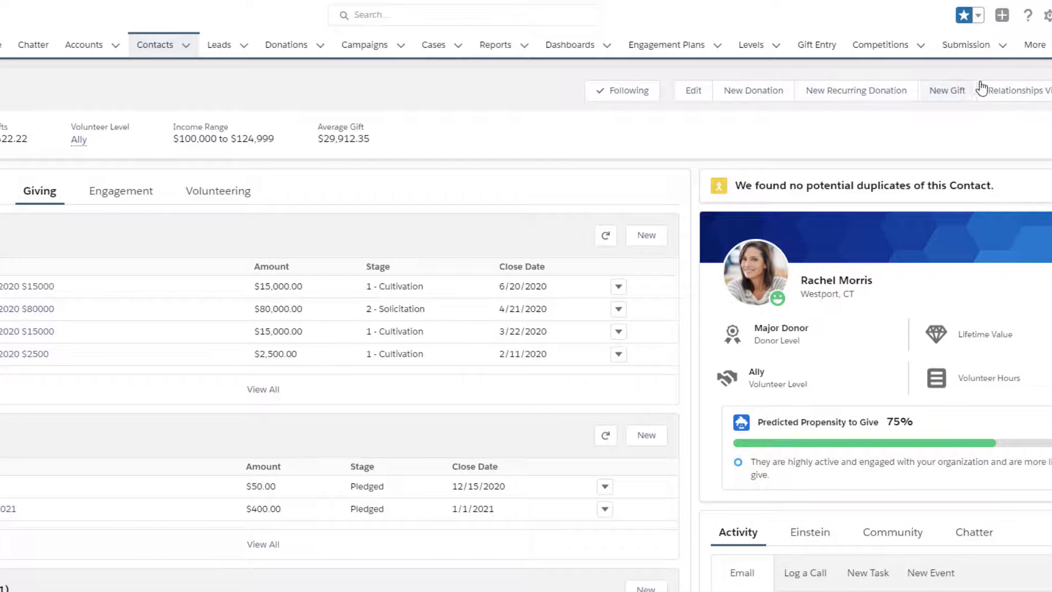
Open the contact page for editing and add the CMTD Enhanced Related List component above Major Gifts in the Giving section
click(1047, 21)
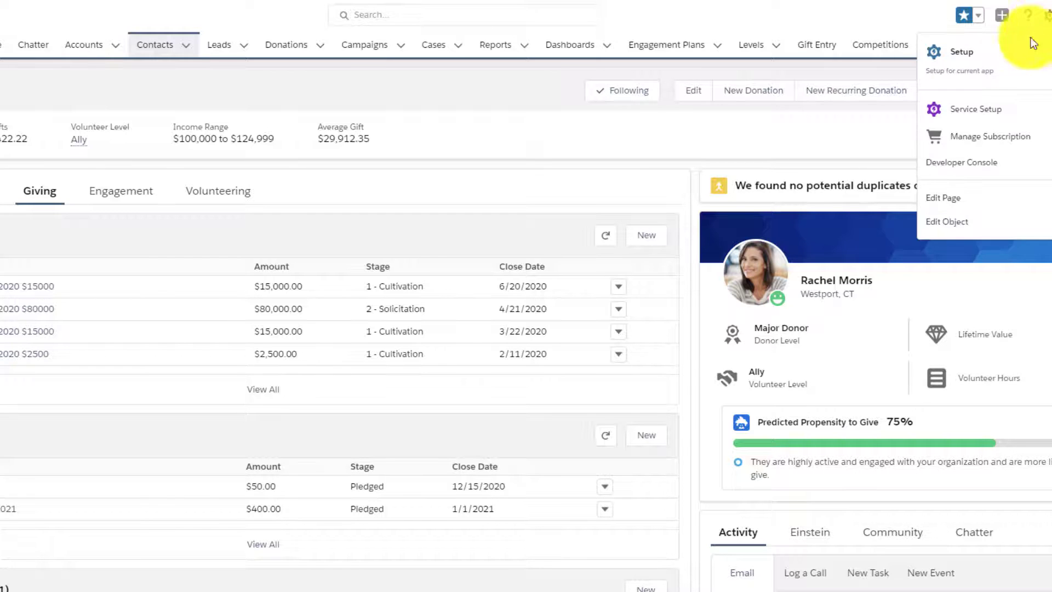
click(953, 199)
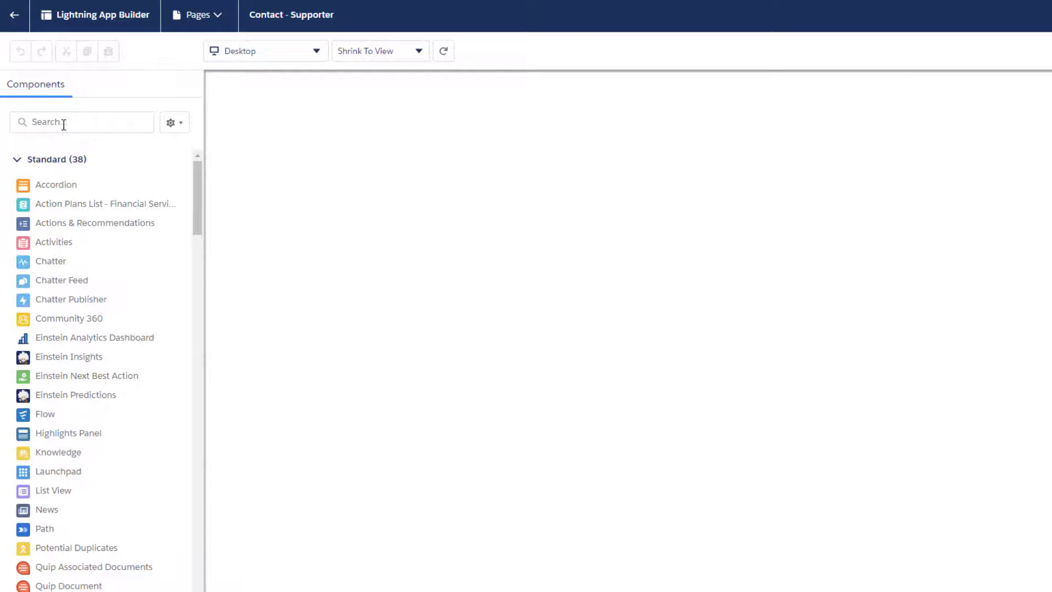
click(64, 125)
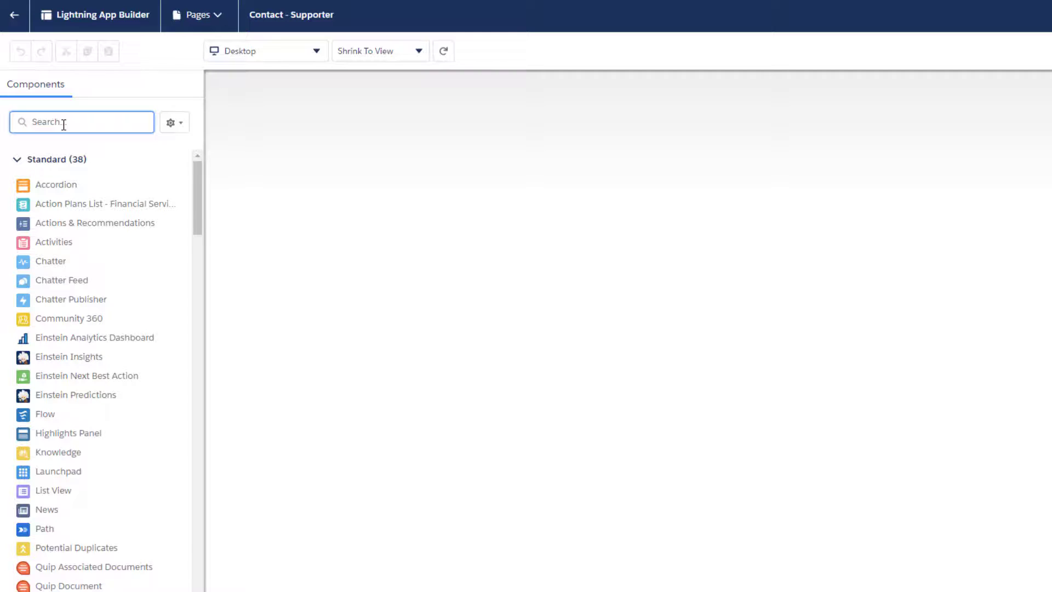
text(cm)
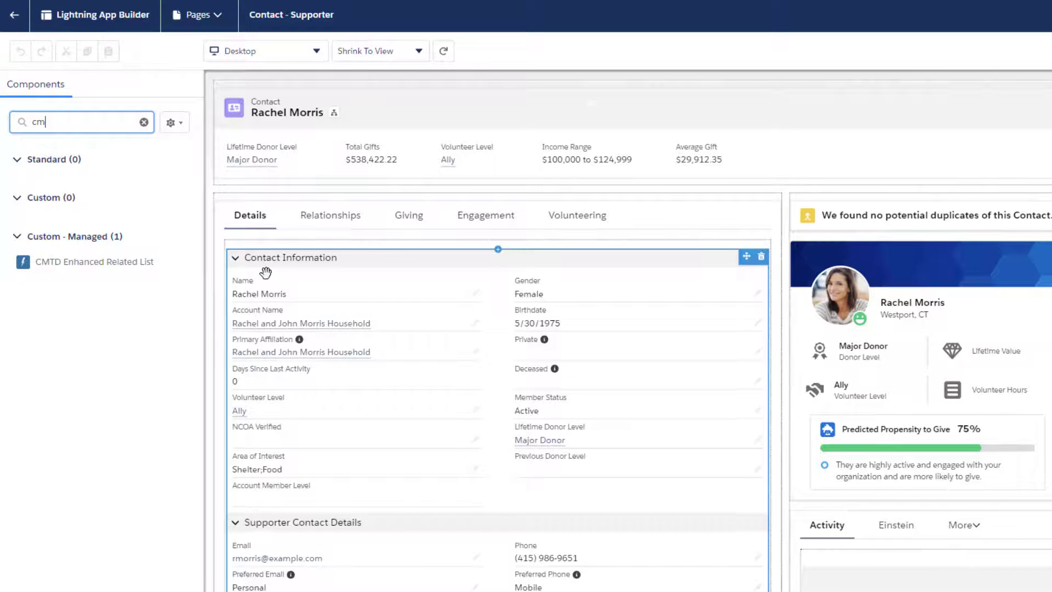
click(417, 222)
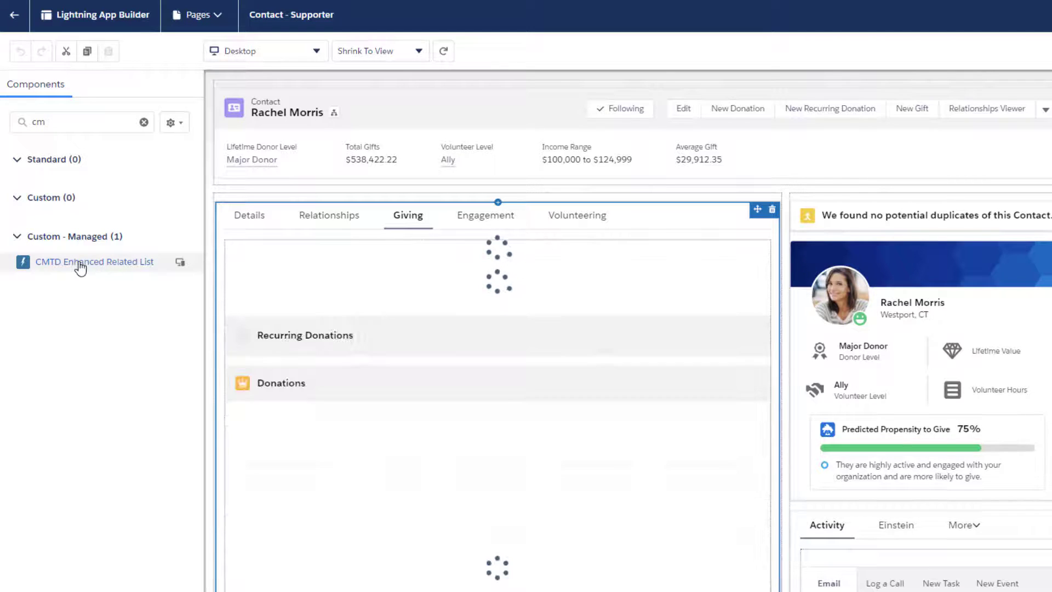
drag(82, 262, 301, 249)
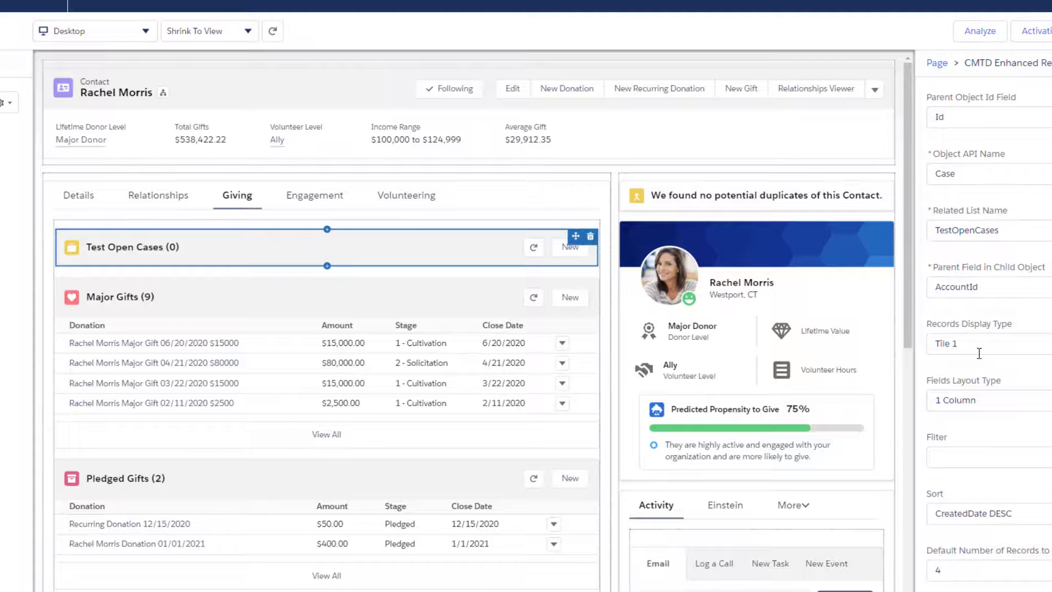
Set the new component's Object API Name to Opportunity
click(950, 176)
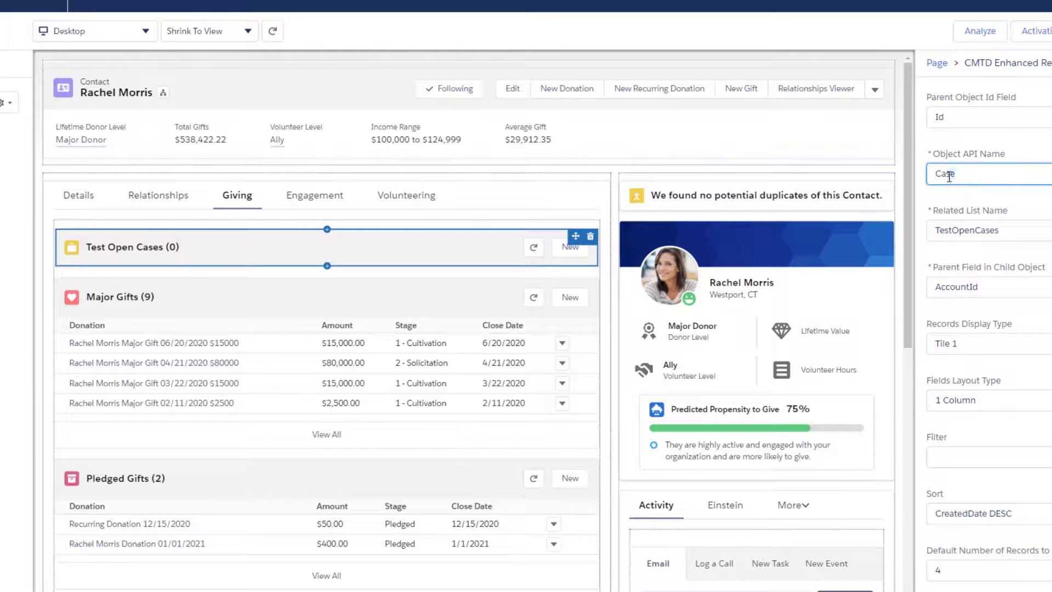
drag(958, 174, 930, 175)
text(Opportunity)
click(968, 194)
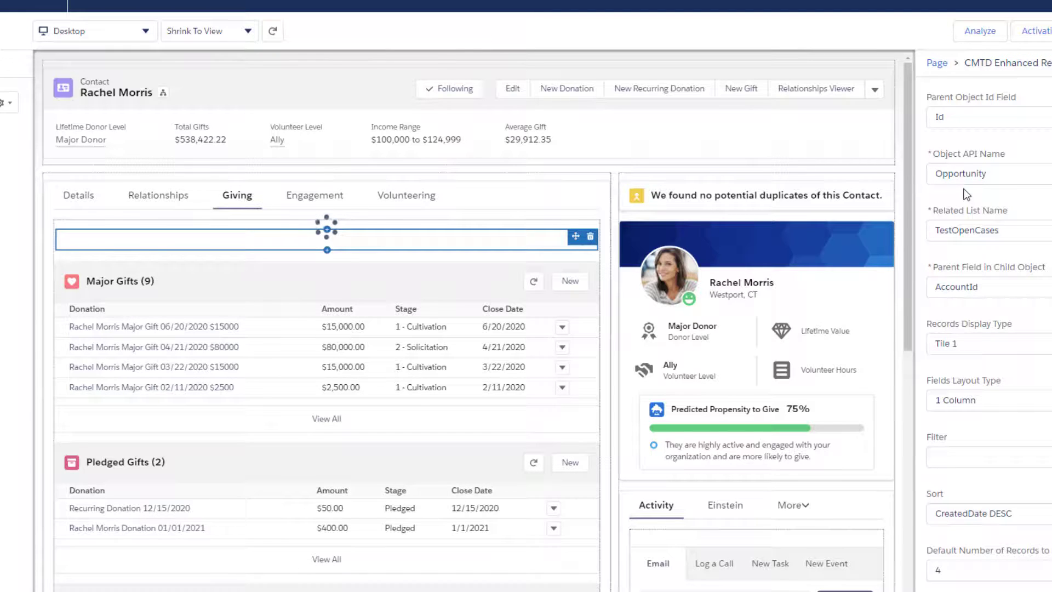
Check the related list name in the custom metadata records and set the component's Related List Name to Donation
drag(1002, 230, 934, 230)
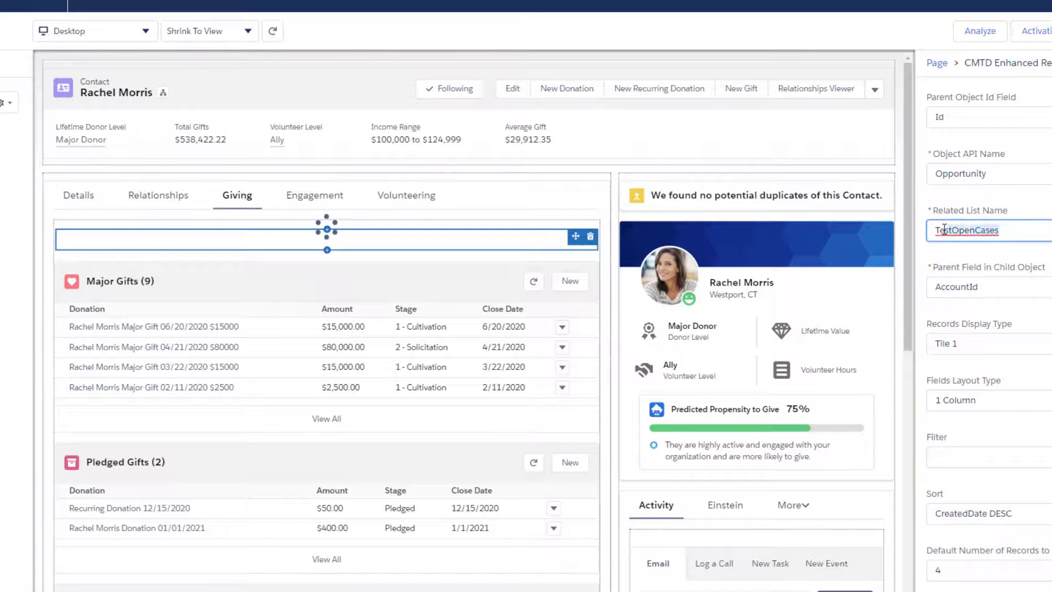
key(ctrl+Tab)
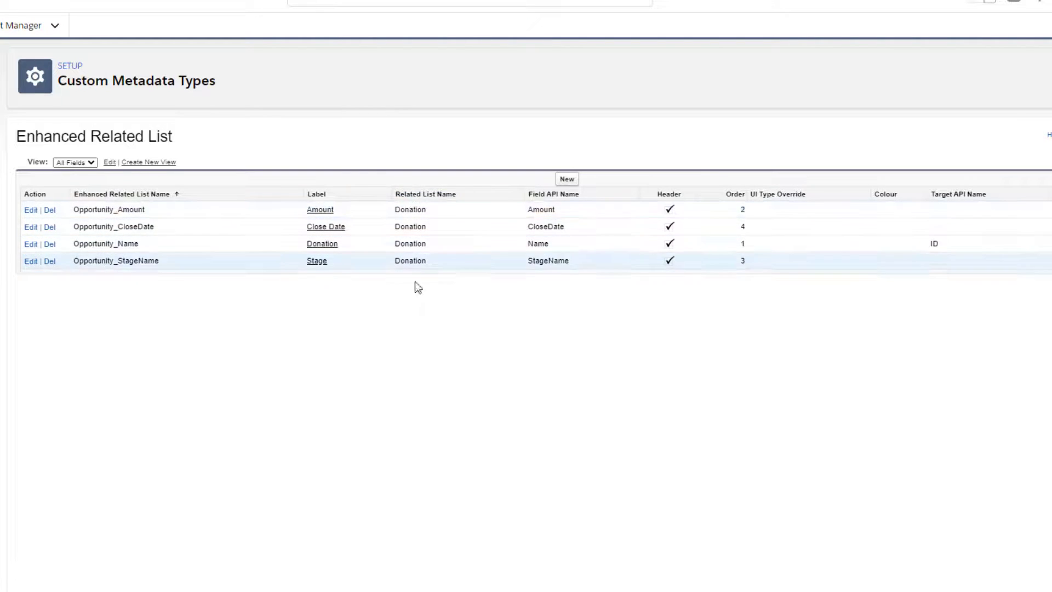
key(ctrl+Tab)
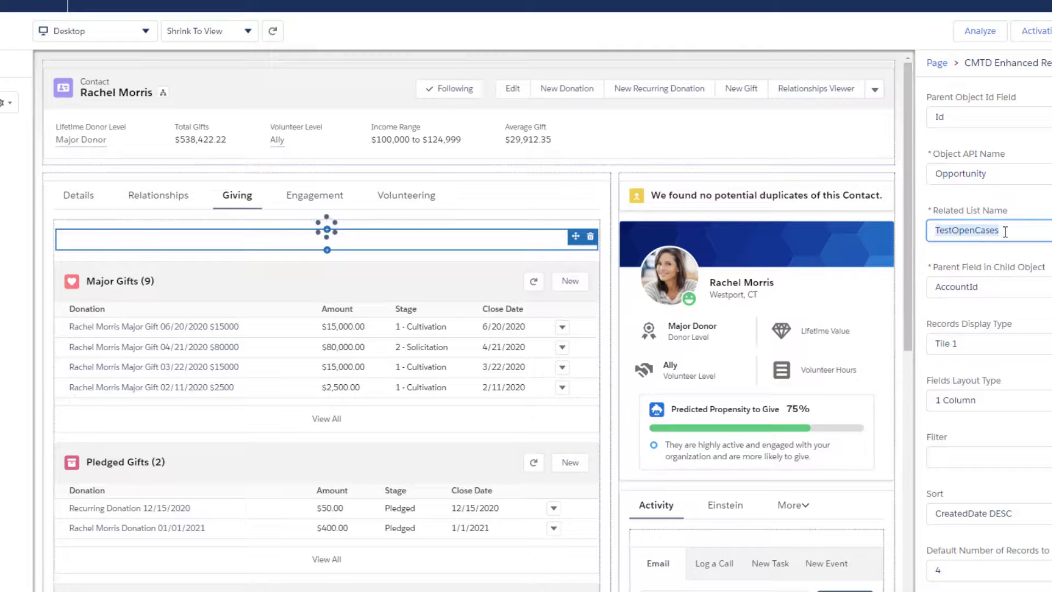
text(Donation)
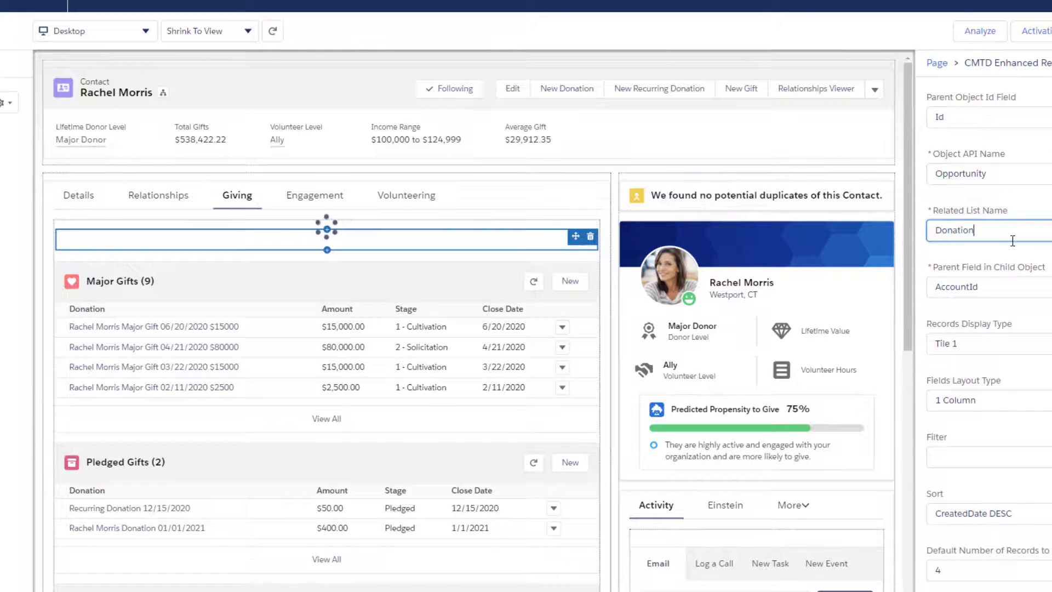
click(1012, 248)
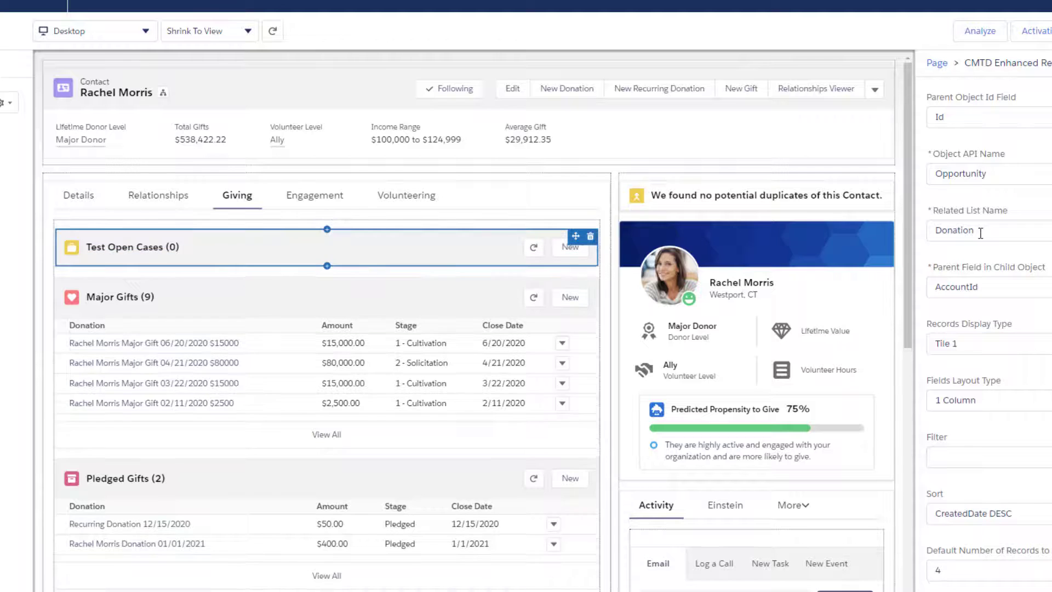
Set the new component's Parent Field in Child Object to ContactId
click(971, 287)
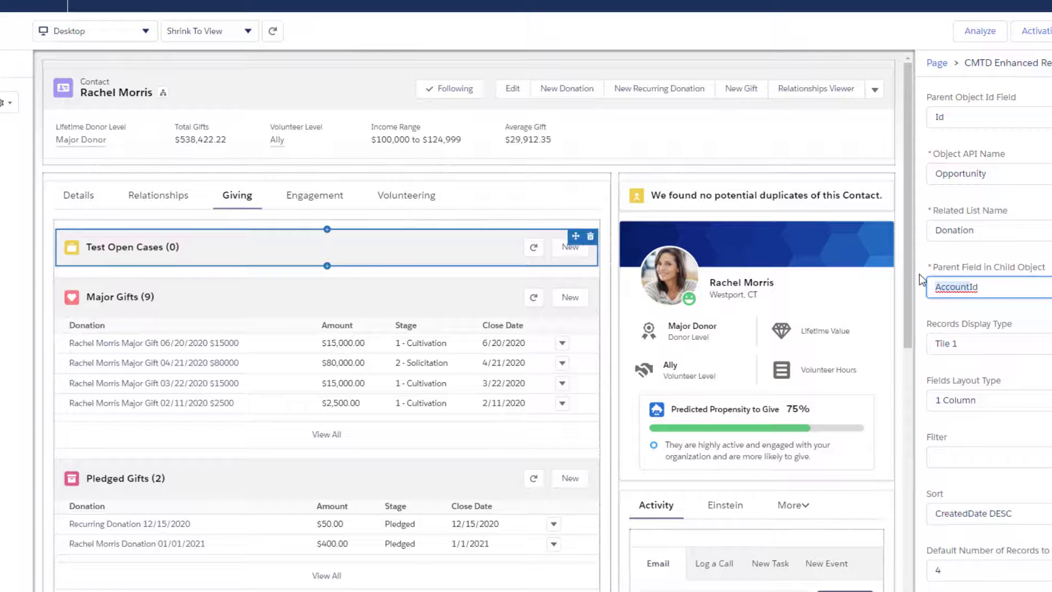
text(Contact)
click(971, 311)
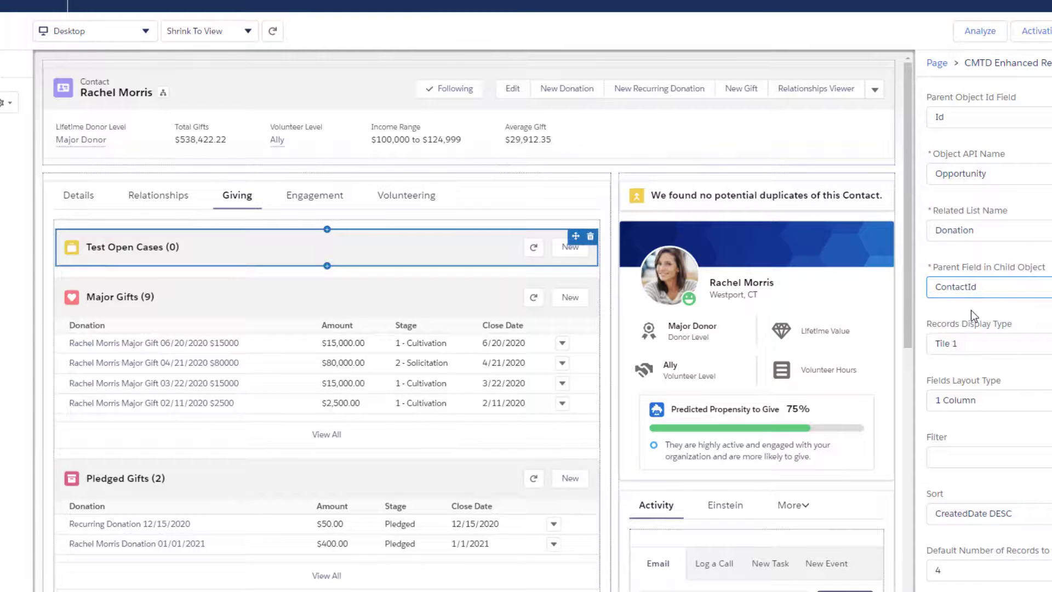
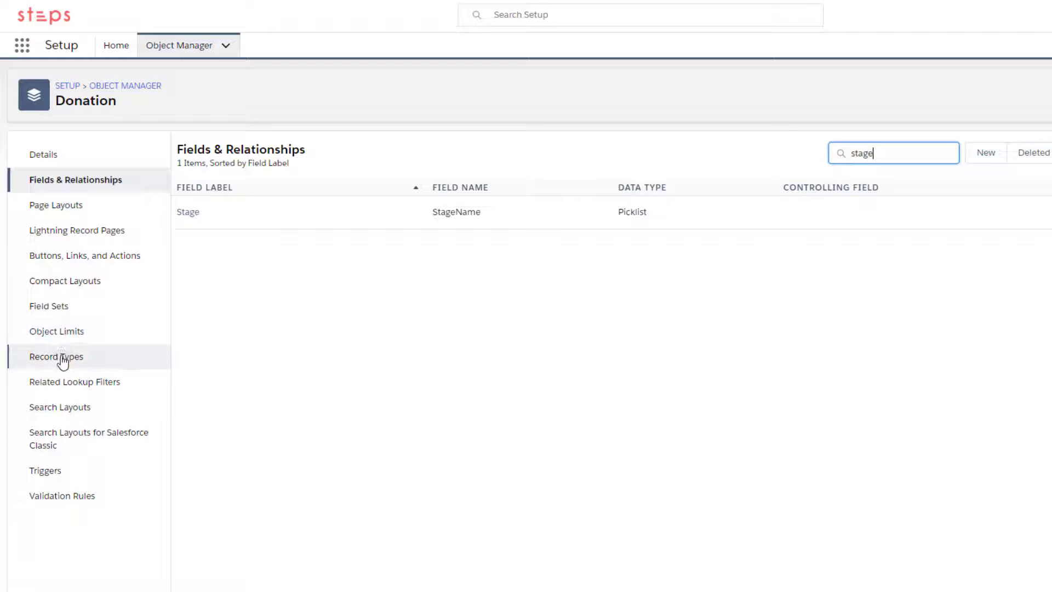
Search the Donation object's fields for "rec" and check the field name of Donation Record Type
click(85, 181)
double_click(888, 154)
text(st)
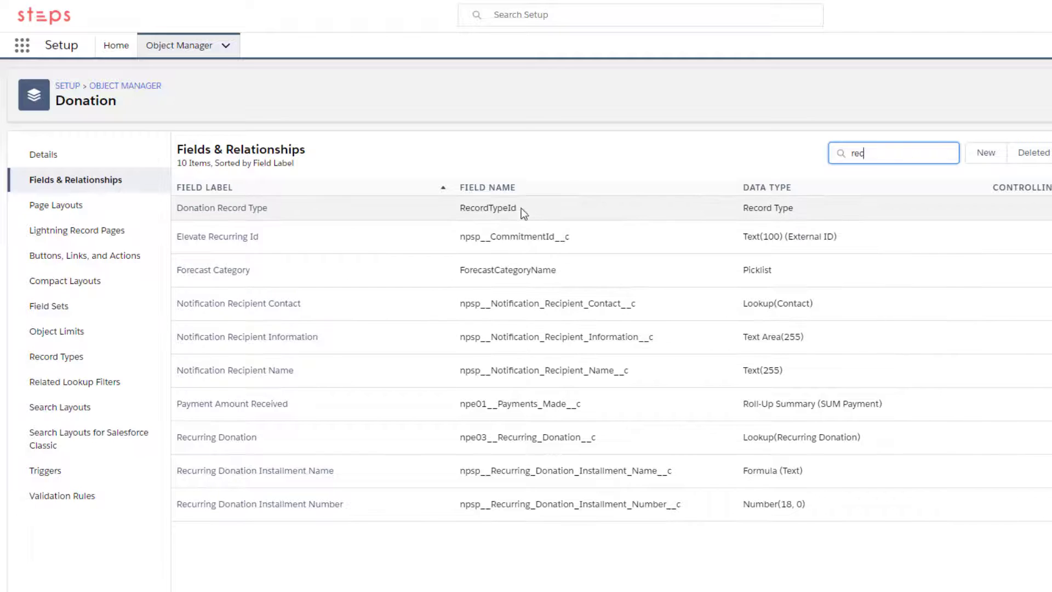
drag(520, 209, 449, 211)
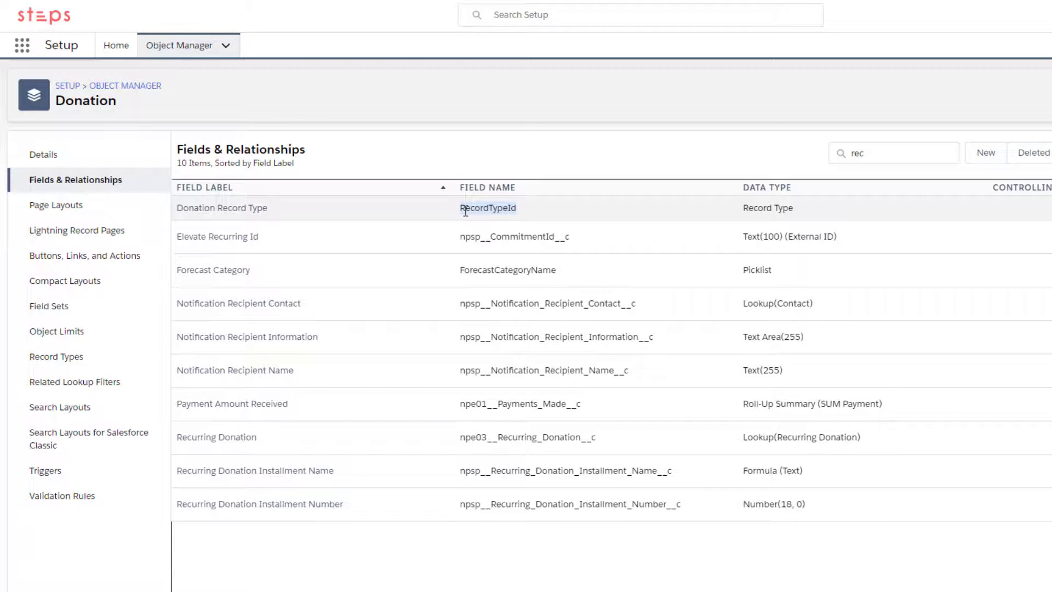
Open the Legacy Gift record type of the Donation object and copy its record ID from the page address
click(59, 364)
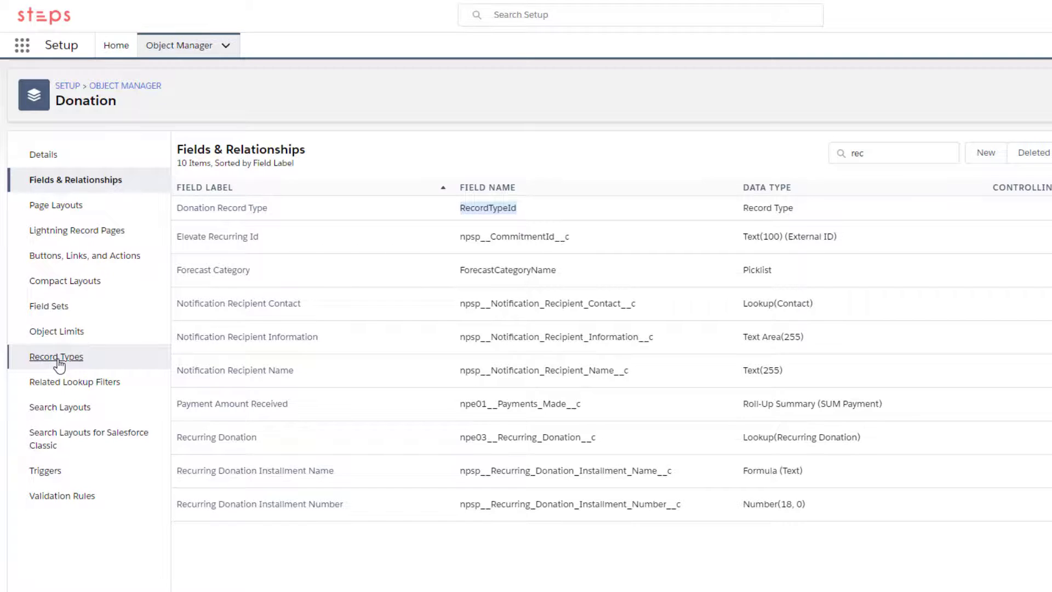
click(203, 385)
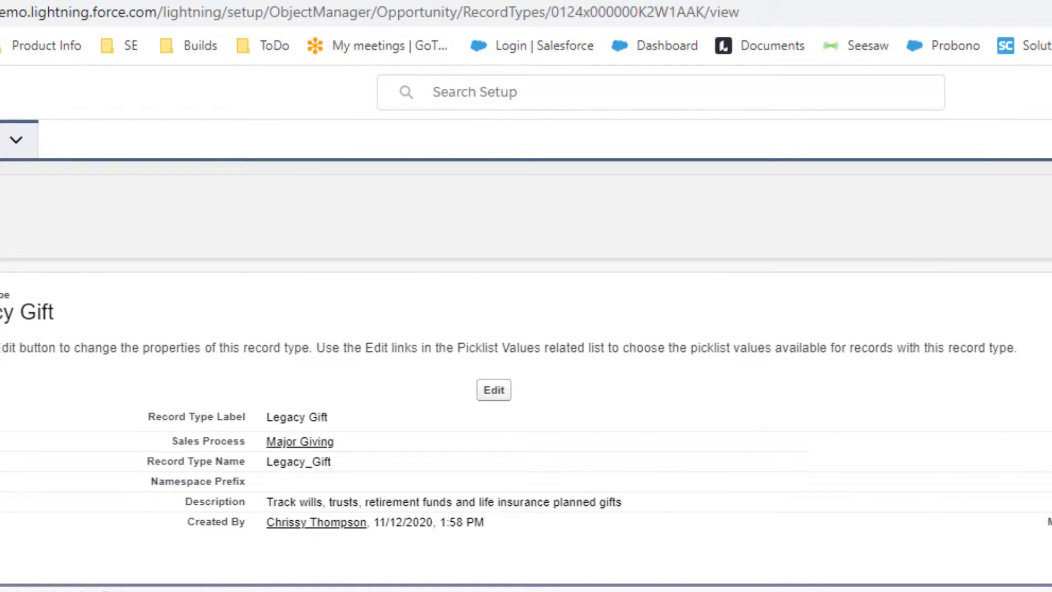
click(556, 12)
click(555, 12)
drag(600, 11, 755, 7)
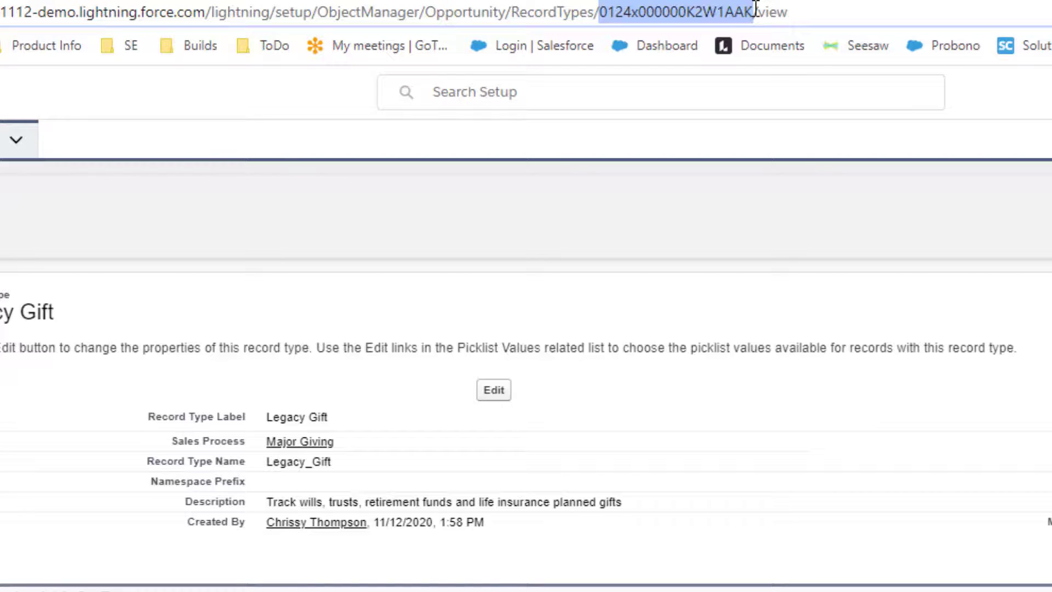
right_click(731, 21)
click(1004, 180)
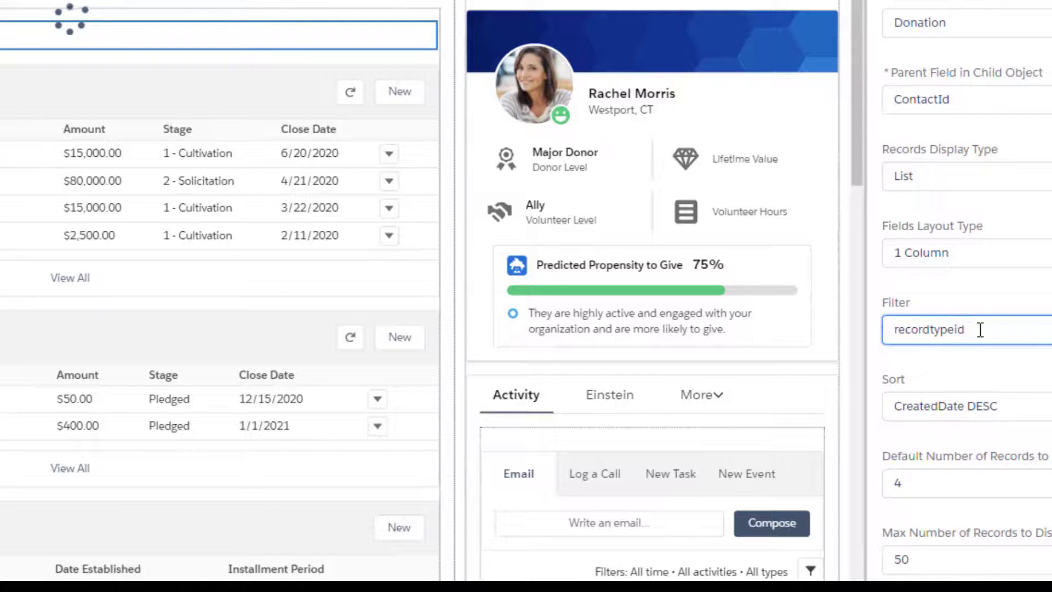
Complete the component's filter so that recordtypeid equals the copied Legacy Gift record type ID in single quotes
text(=')
key(ctrl+v)
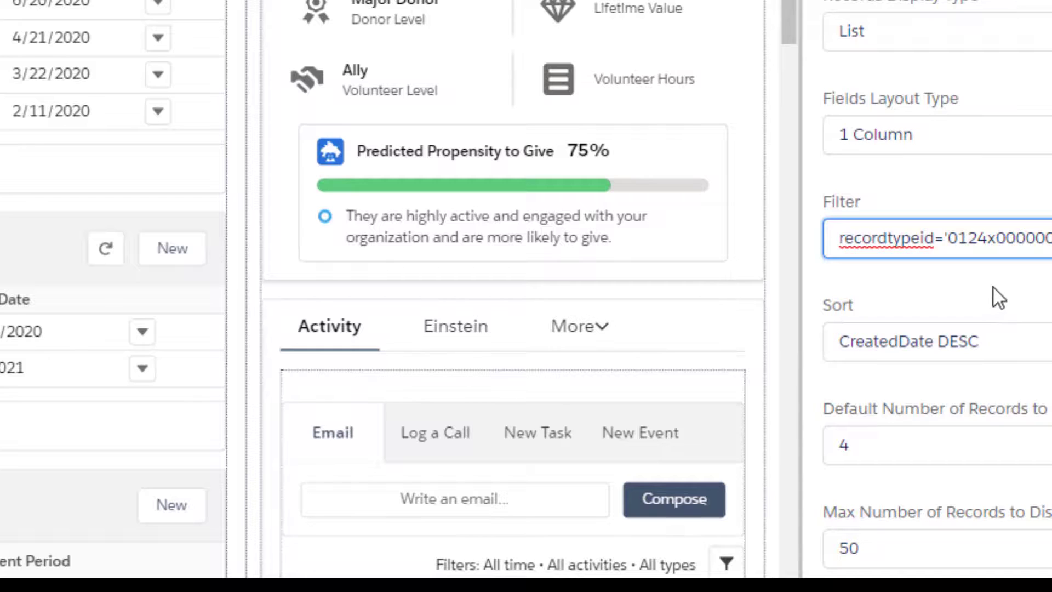
click(1001, 342)
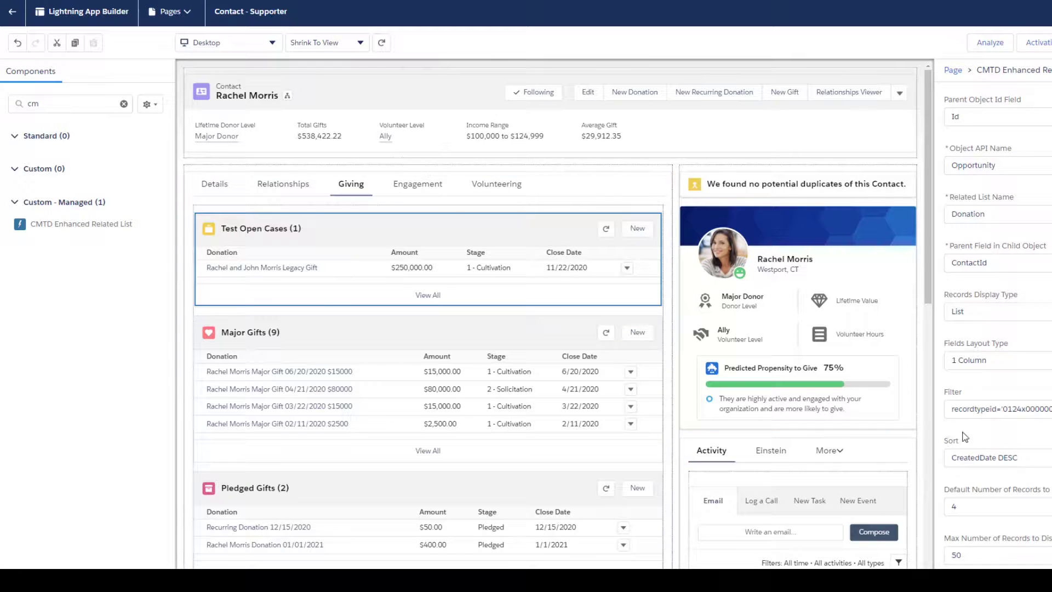
Change the related list component's title to Legacy Gifts
scroll(966, 469, down, 2)
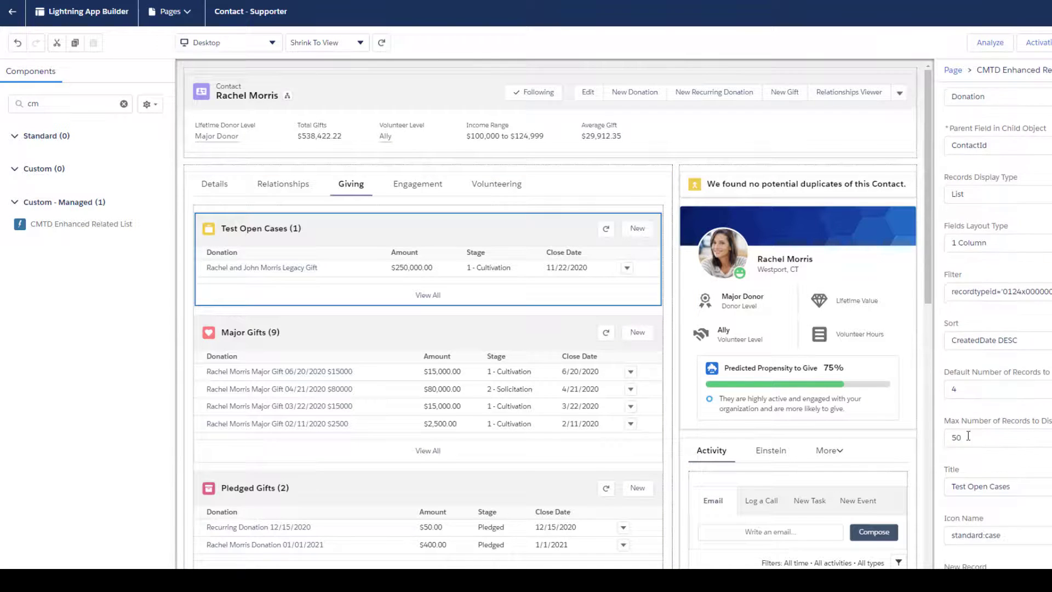
scroll(942, 464, down, 2)
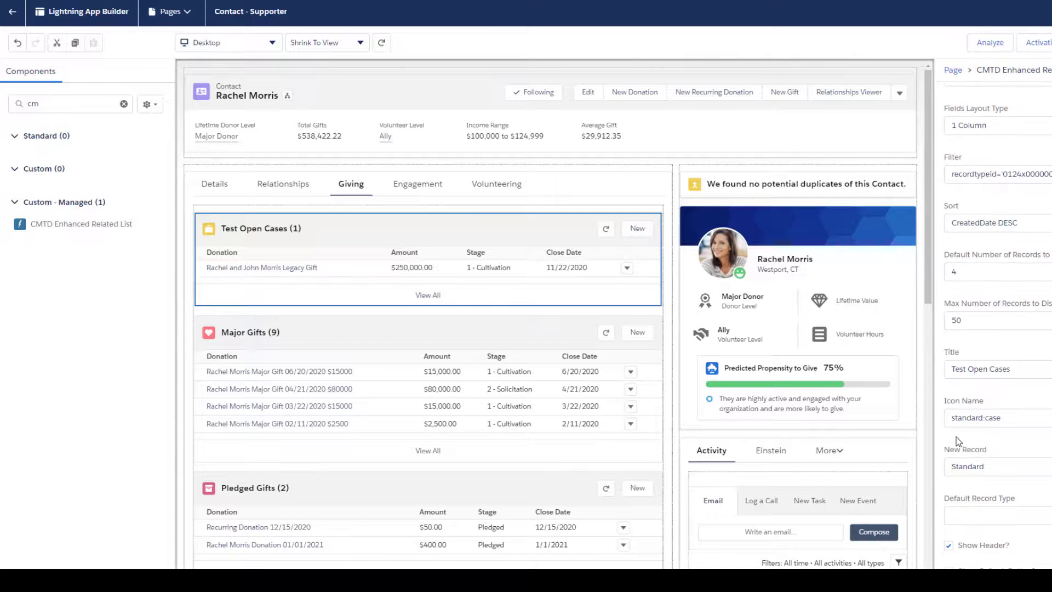
drag(1030, 369, 950, 366)
text(Legacy Gift)
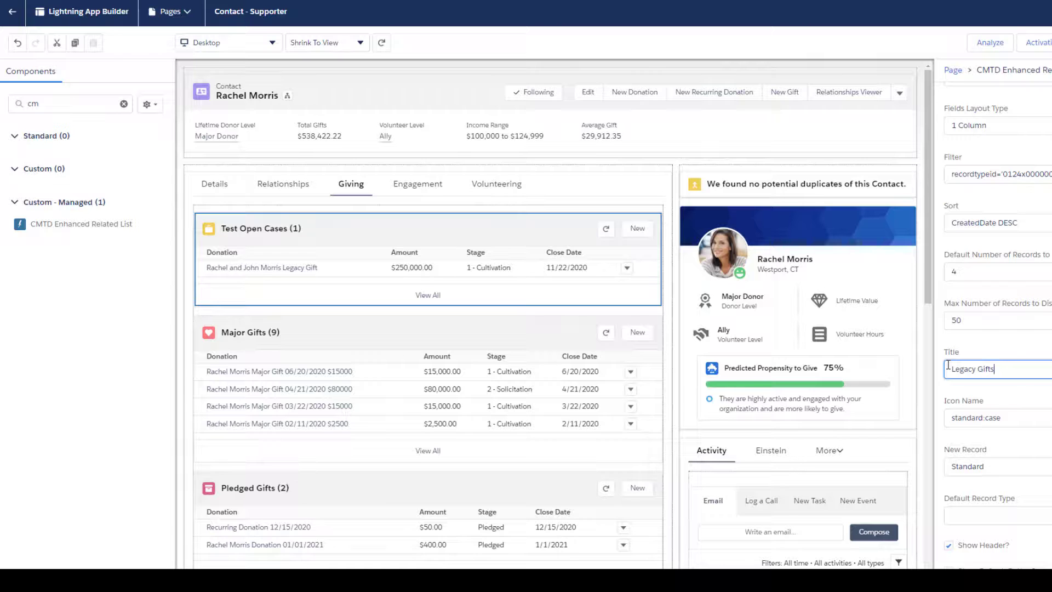
text(s)
click(994, 388)
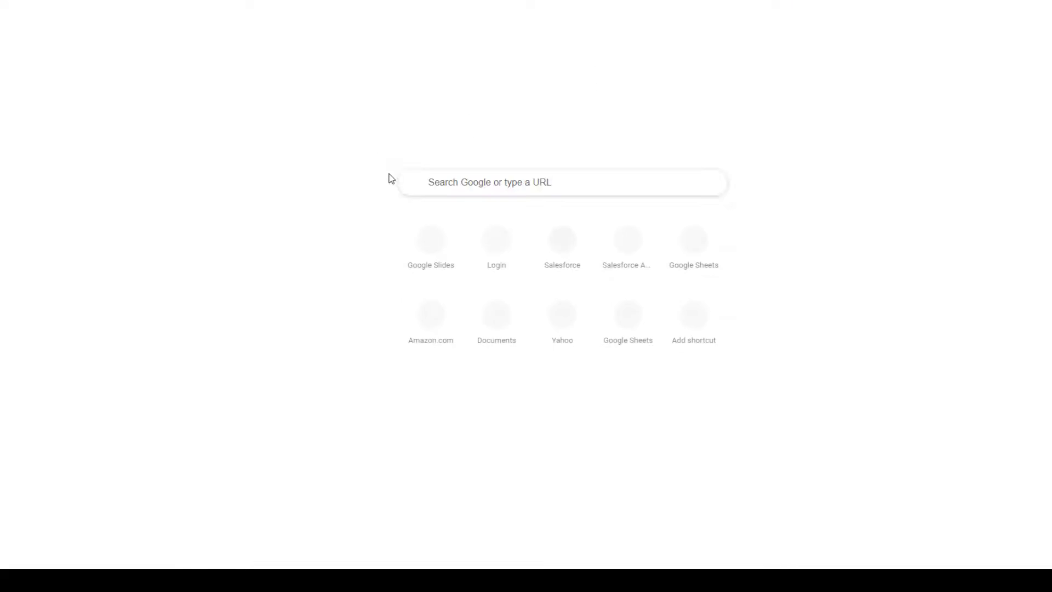
Search the web for "salesforce icons" and open the Lightning Design System icons page
click(465, 183)
text(salesforce icons)
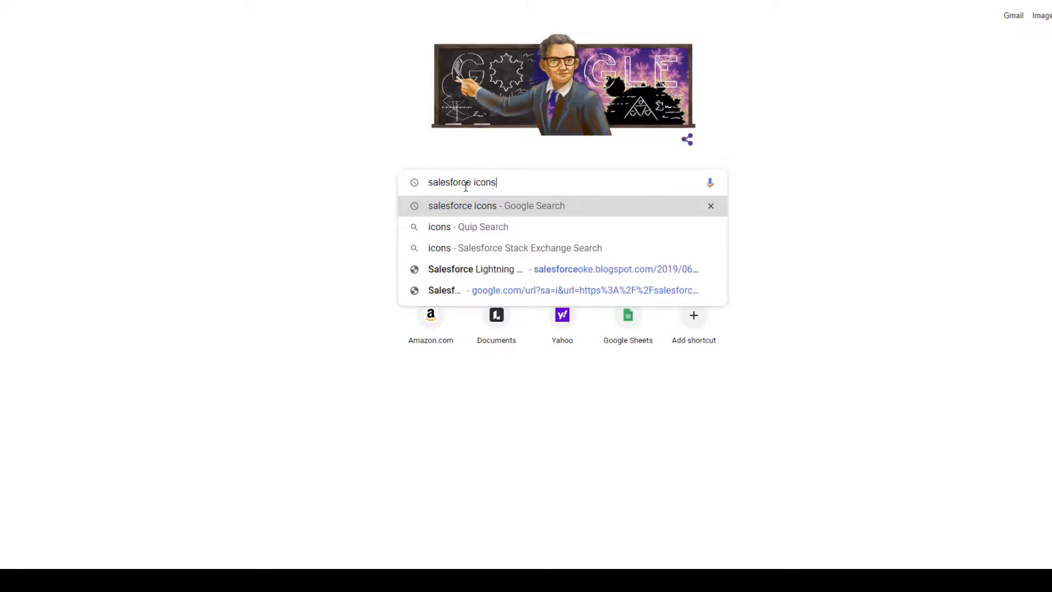
key(Return)
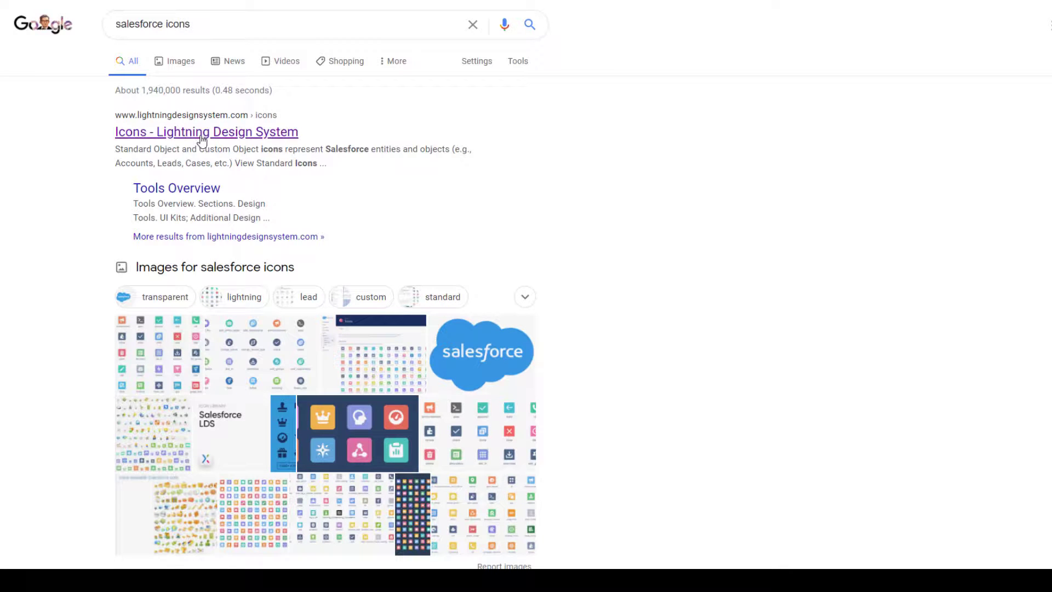
click(385, 351)
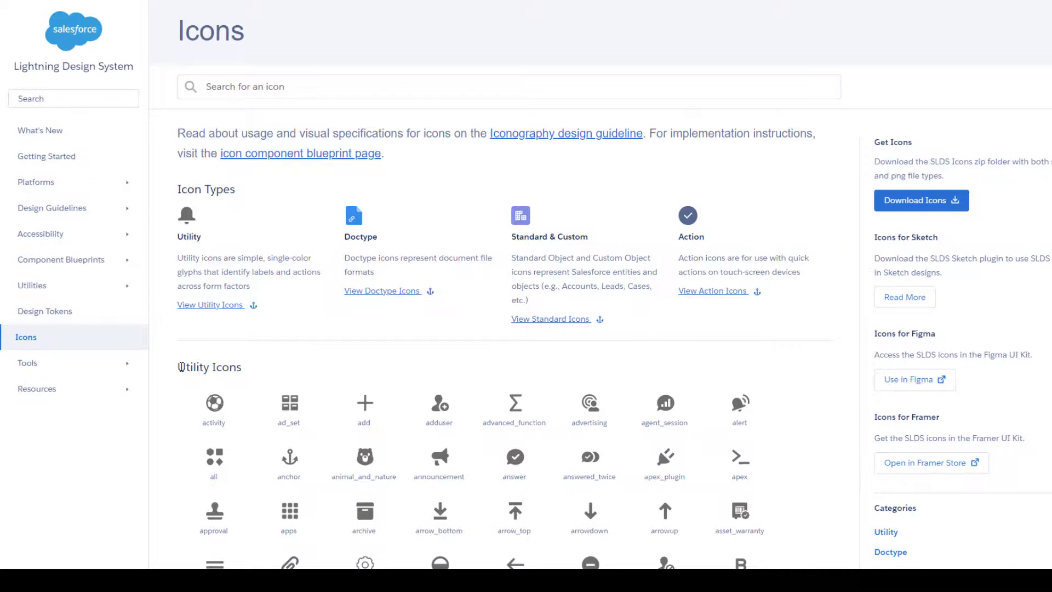
Browse the utility, doctype, standard and custom icons and pick out the name of the green leaf icon, custom5
scroll(372, 403, down, 9)
scroll(371, 399, down, 20)
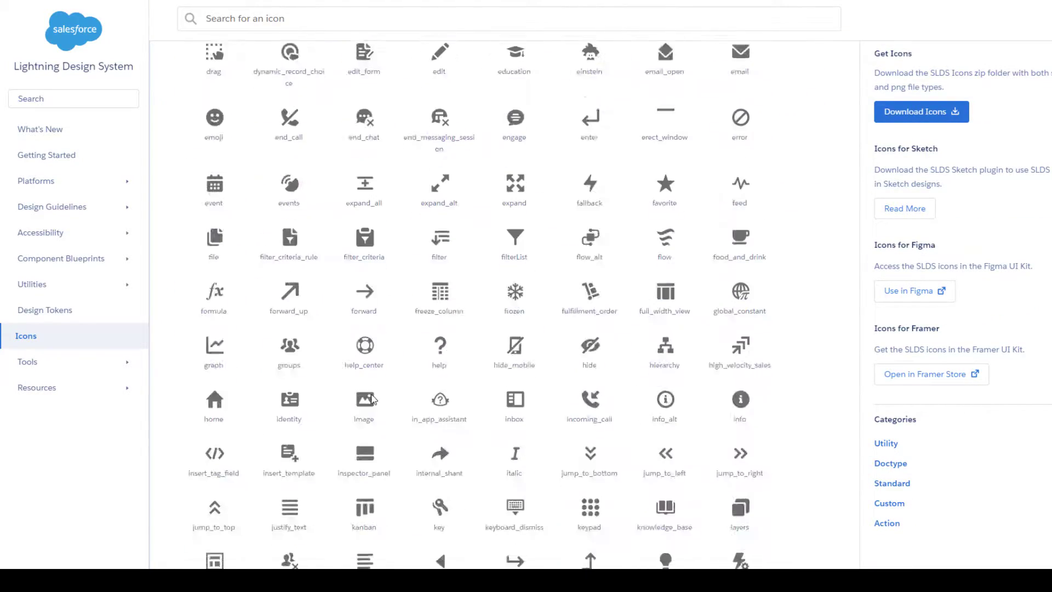
scroll(360, 372, down, 20)
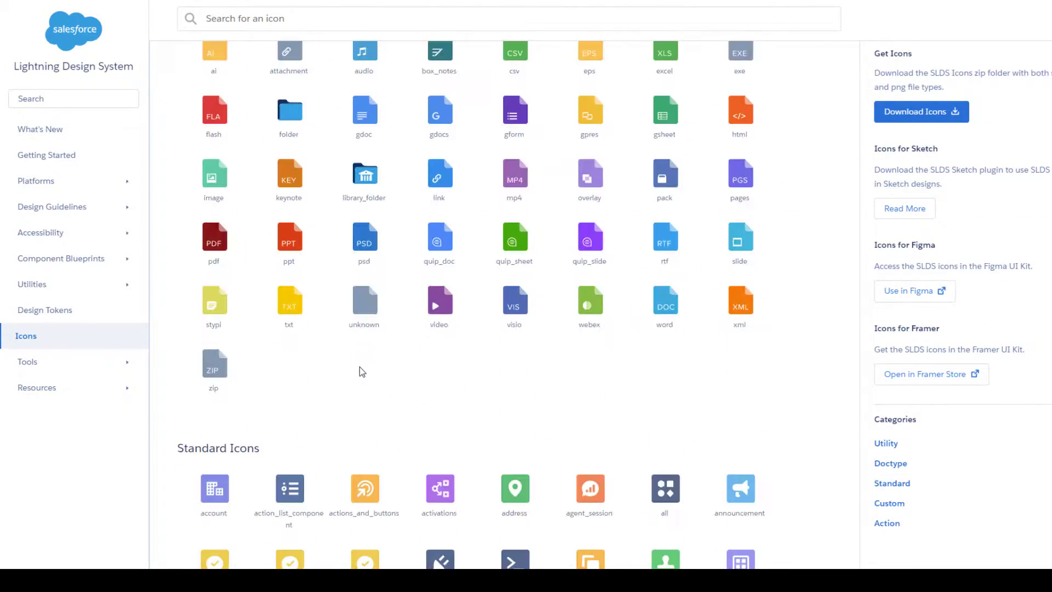
scroll(260, 274, down, 2)
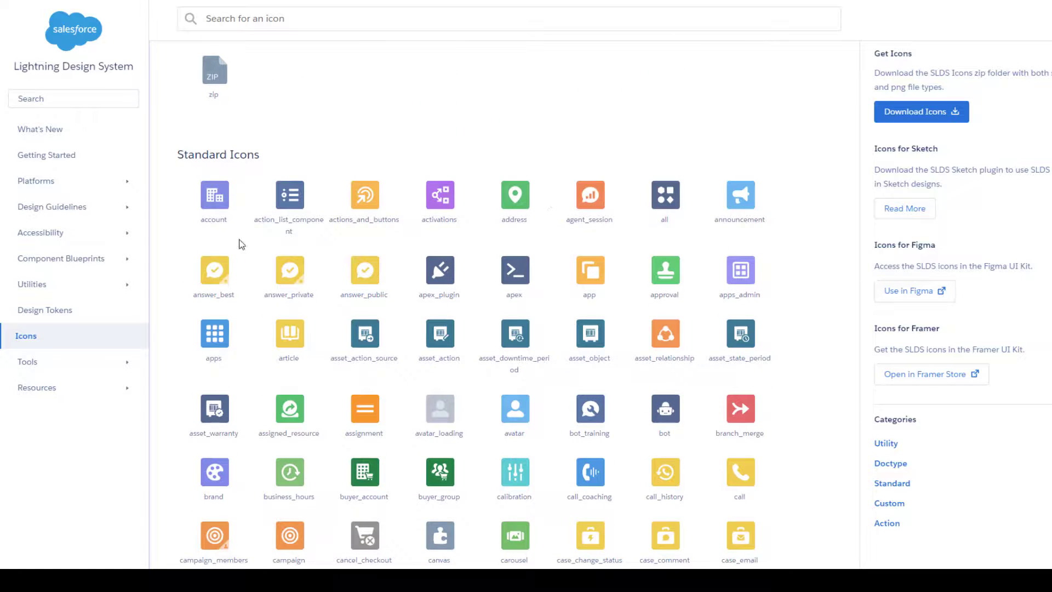
scroll(237, 343, down, 1)
scroll(235, 341, down, 20)
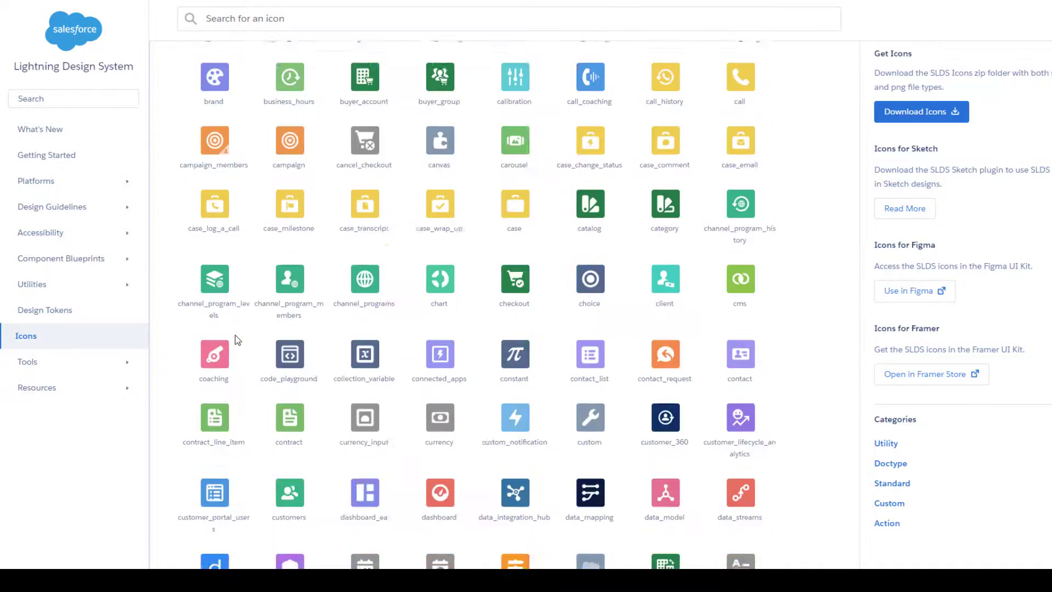
scroll(235, 336, down, 15)
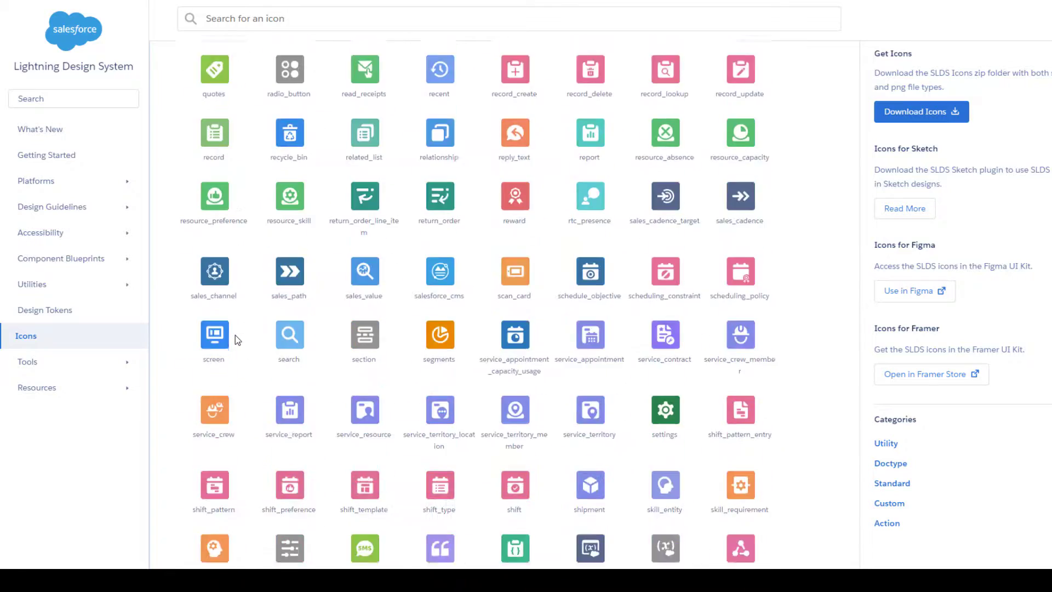
scroll(235, 336, down, 5)
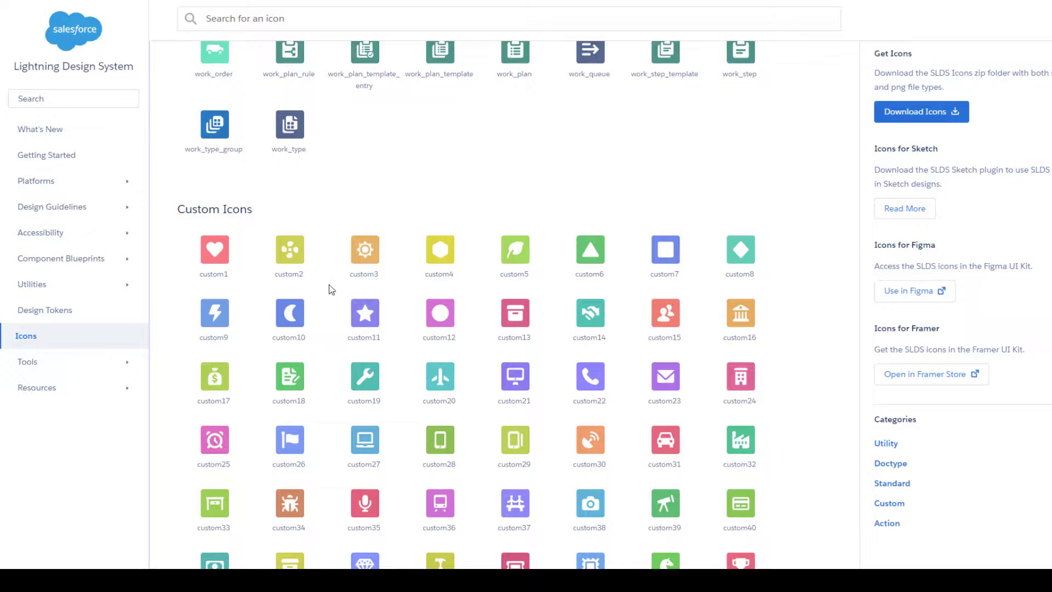
drag(530, 274, 487, 282)
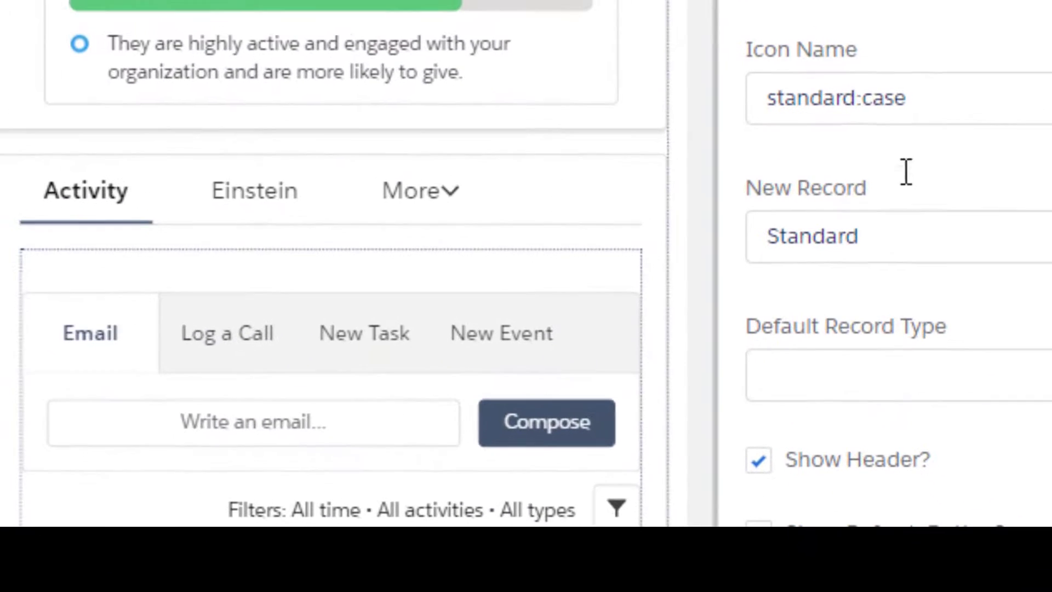
Set the component's Icon Name to custom:custom5
drag(854, 96, 757, 107)
text(custom)
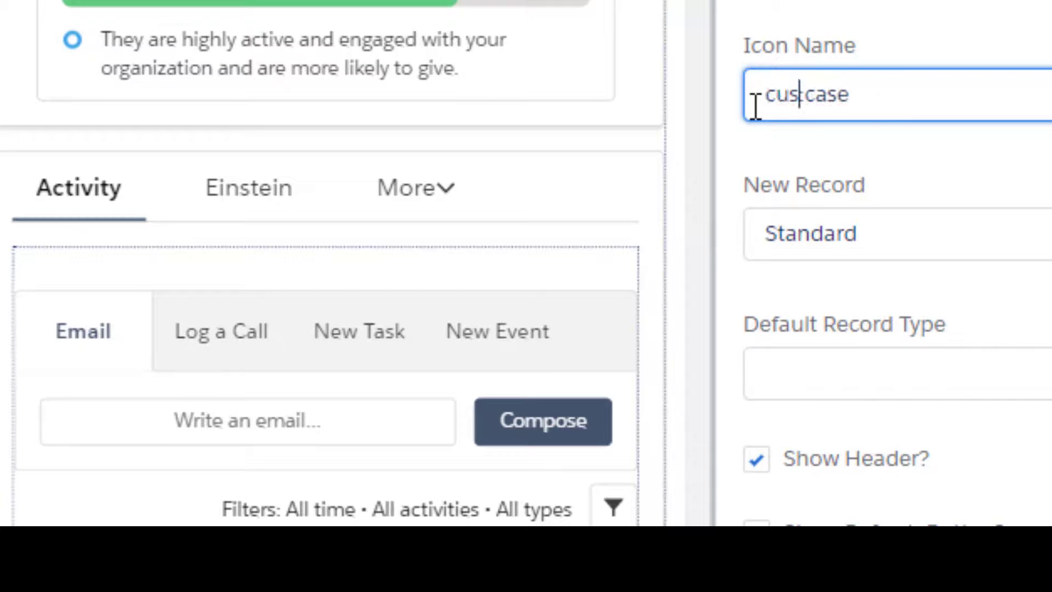
drag(923, 108, 851, 94)
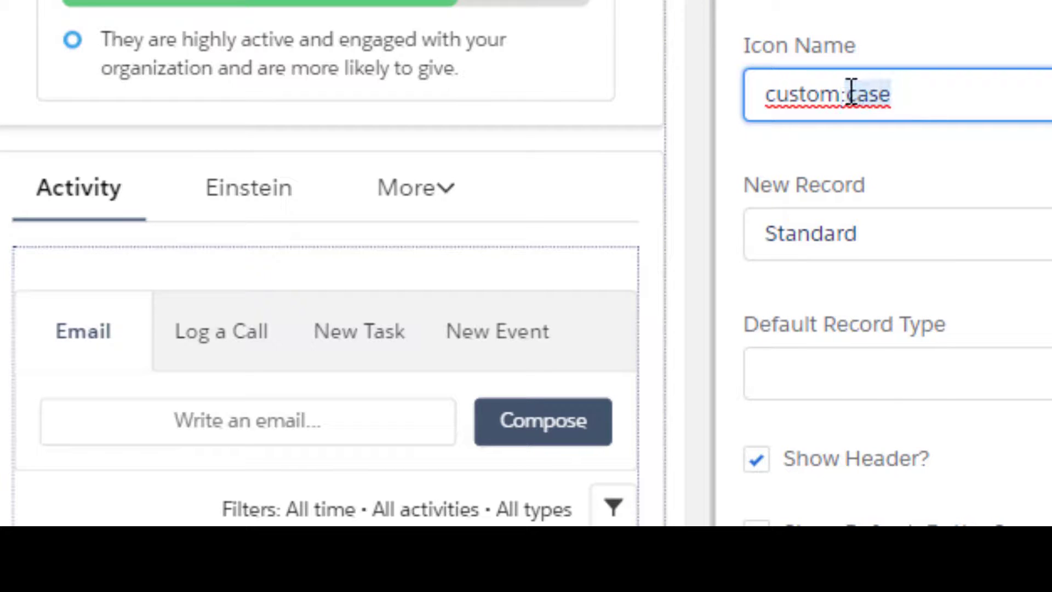
text(custom5)
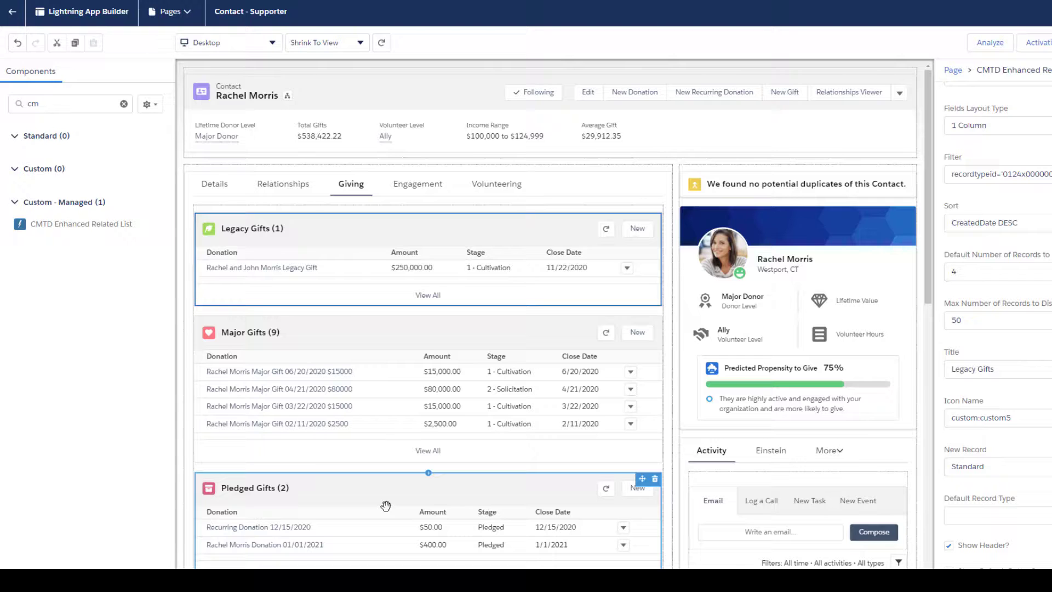
Copy the Legacy Gift record type label into the component's Default Record Type, and return to the contact record
click(1001, 523)
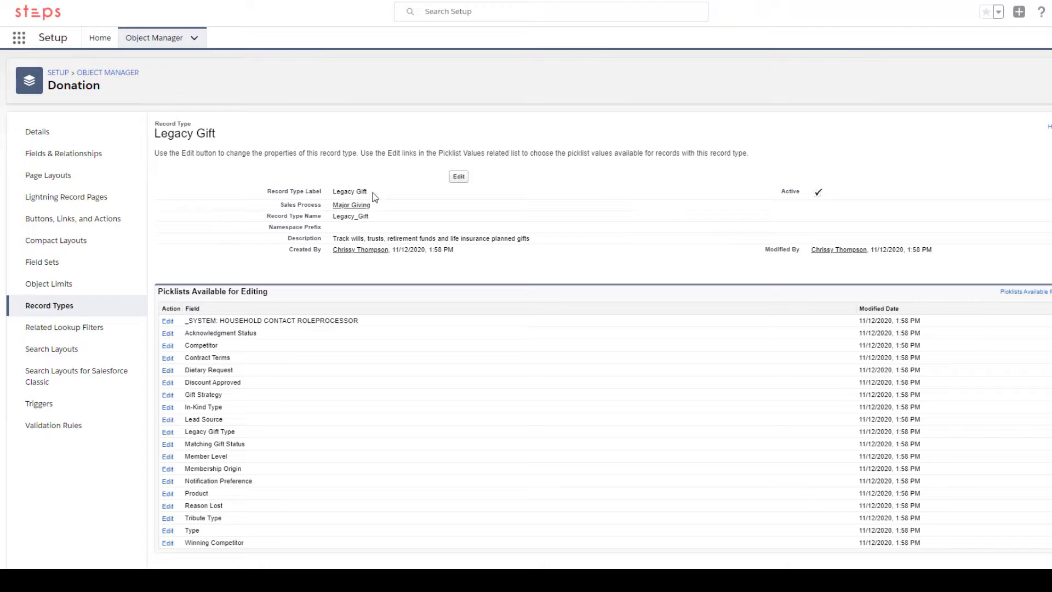
drag(370, 192, 332, 192)
key(ctrl+c)
right_click(347, 195)
click(371, 200)
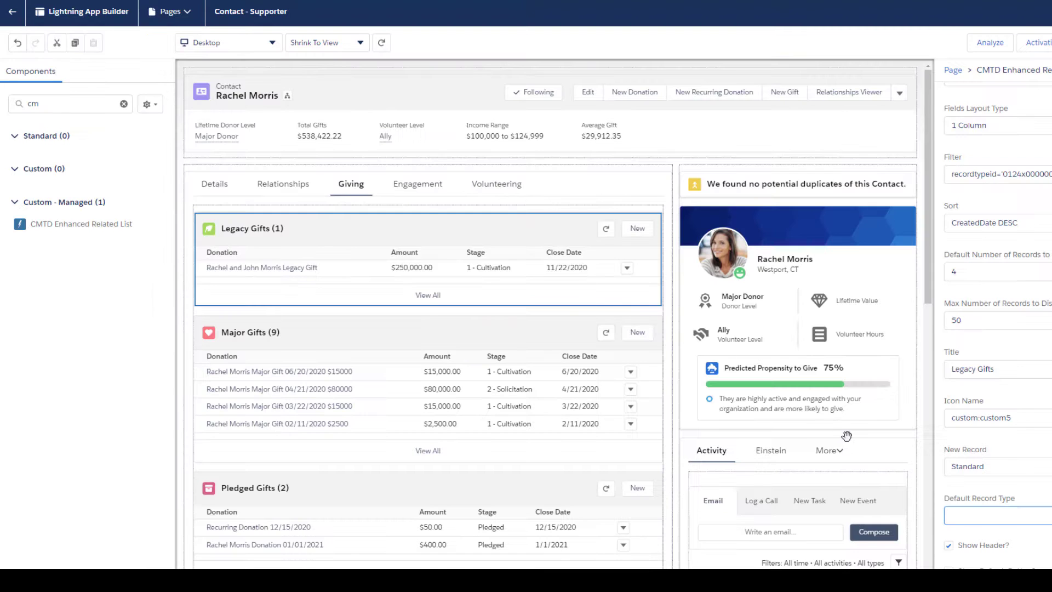
click(986, 517)
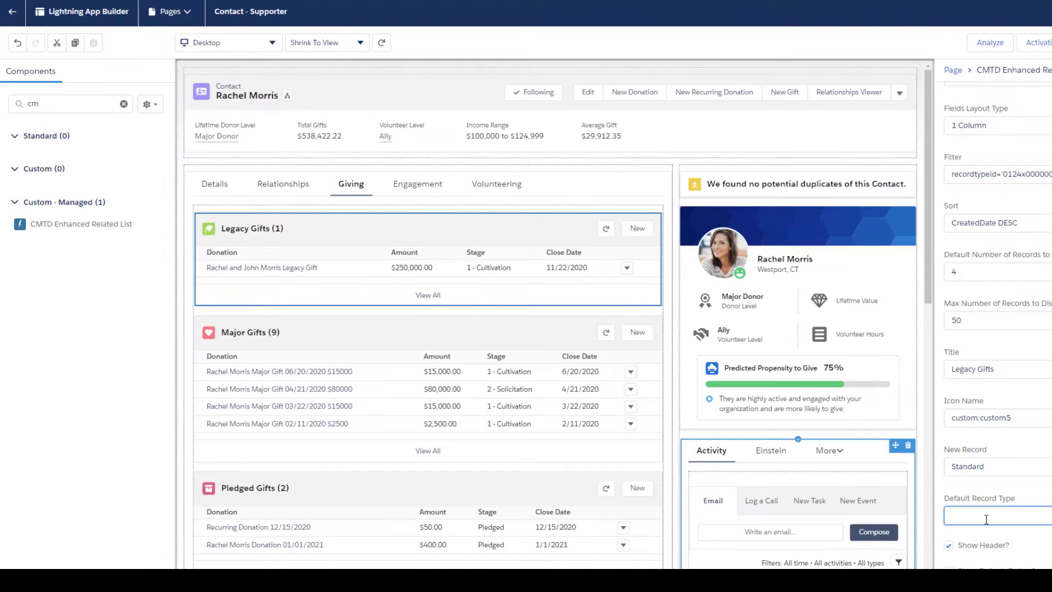
key(ctrl+v)
key(Tab)
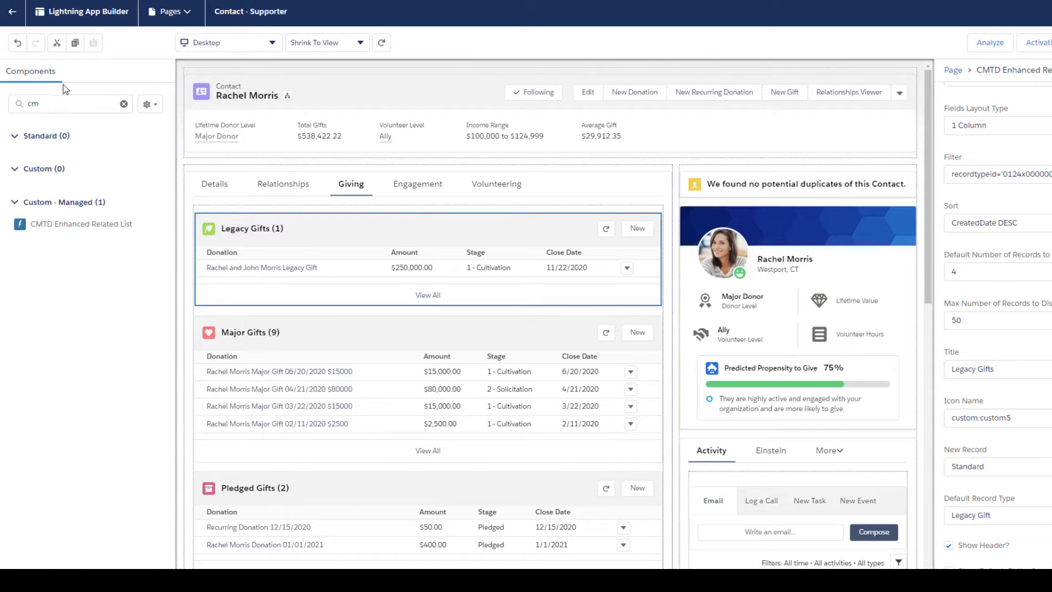
click(14, 15)
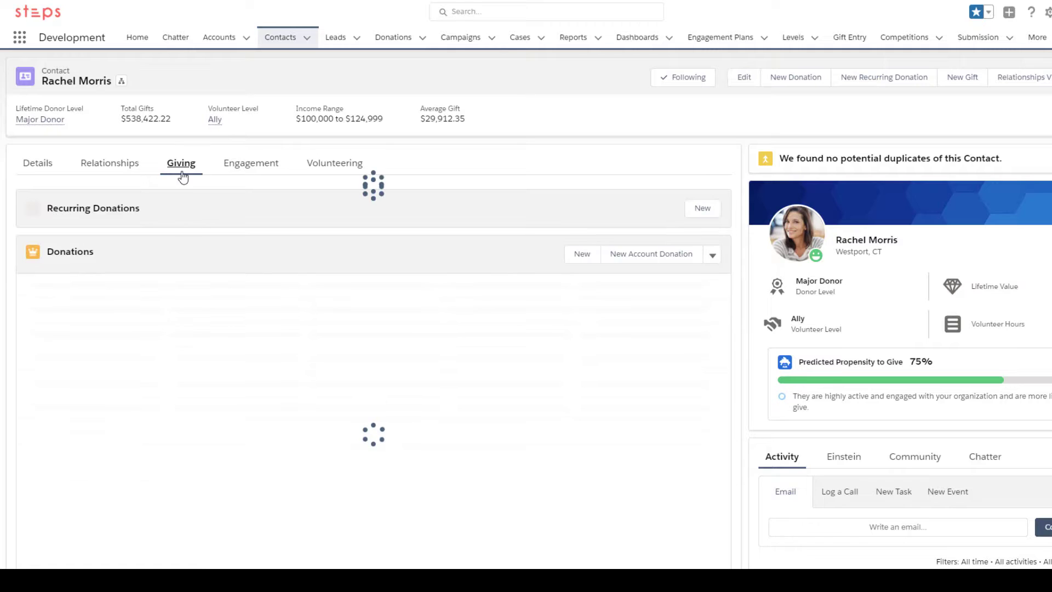